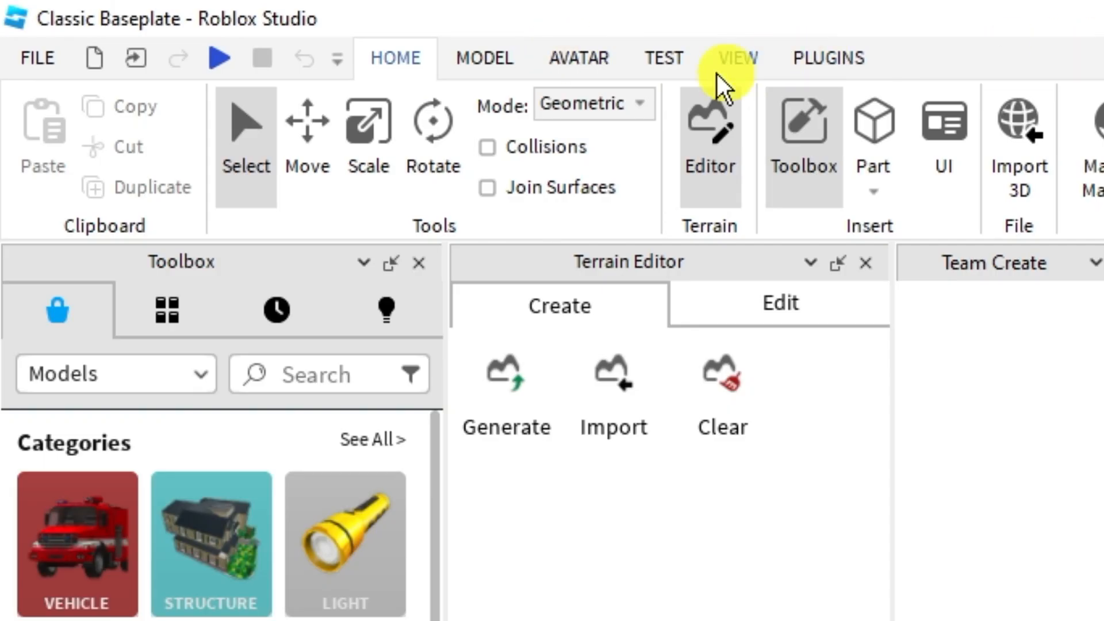
# - Insert a ScreenGui into StarterGui and rename it Health Bar
pyautogui.click(747, 57)
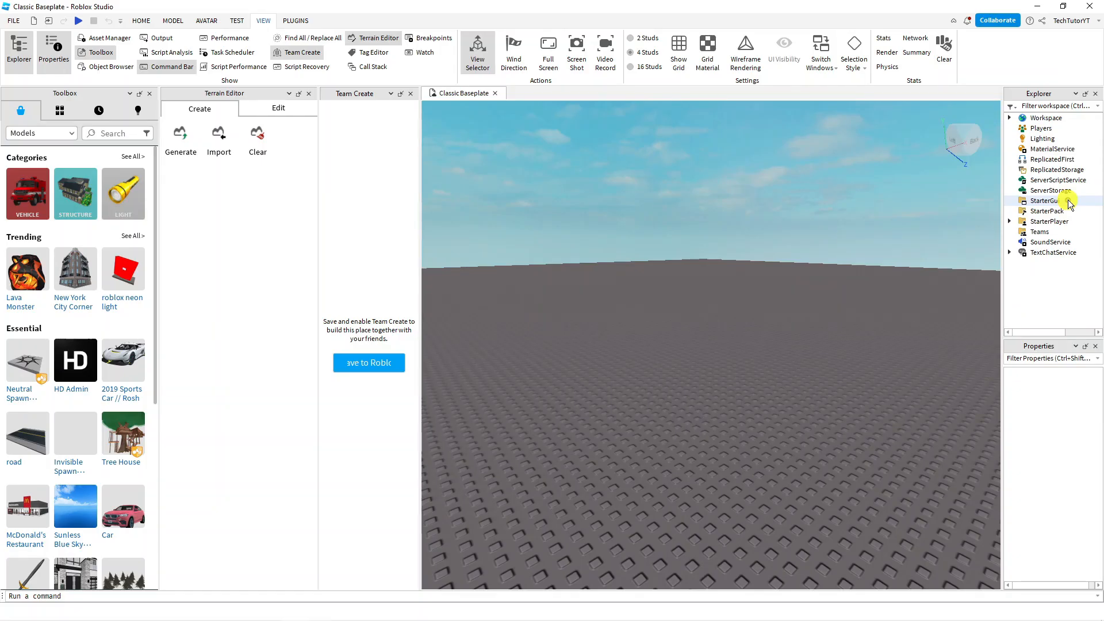
pyautogui.click(1005, 336)
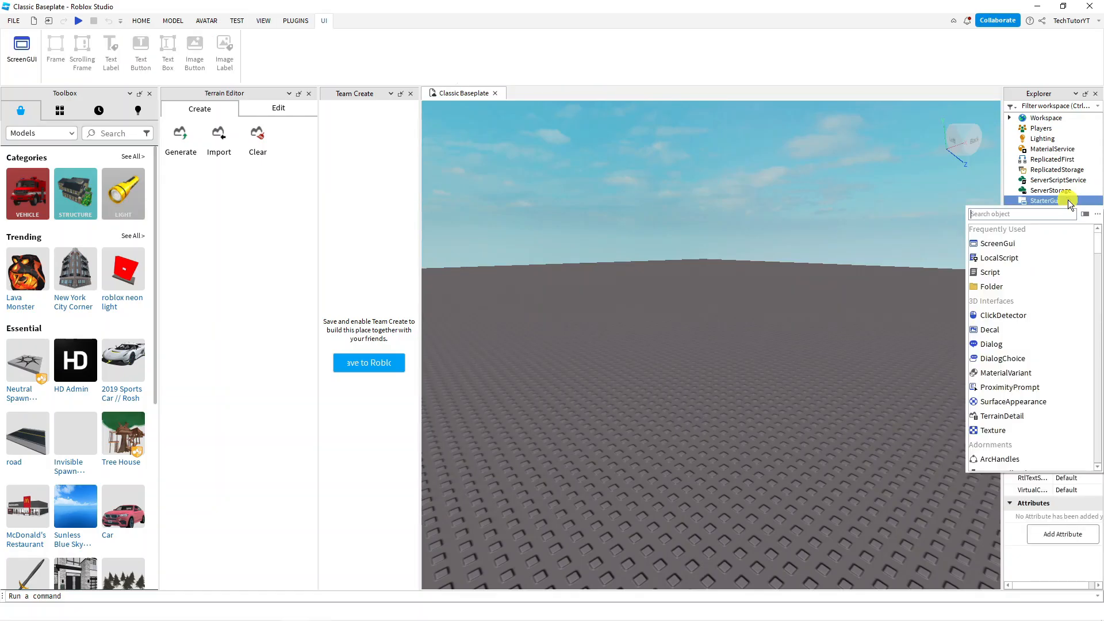
pyautogui.click(1020, 243)
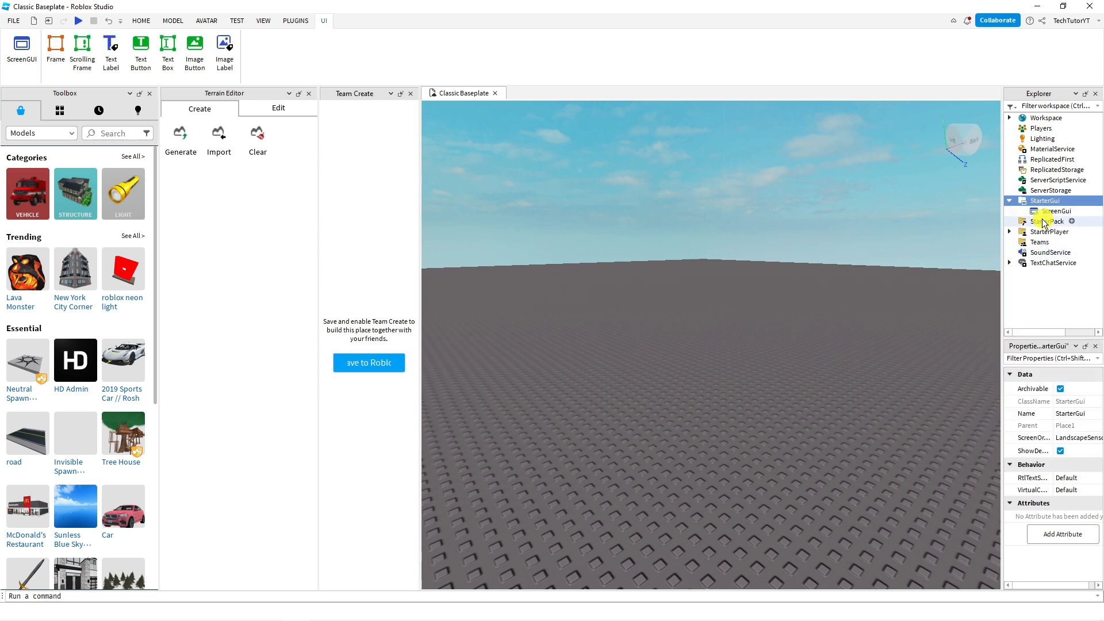
pyautogui.rightClick(1058, 213)
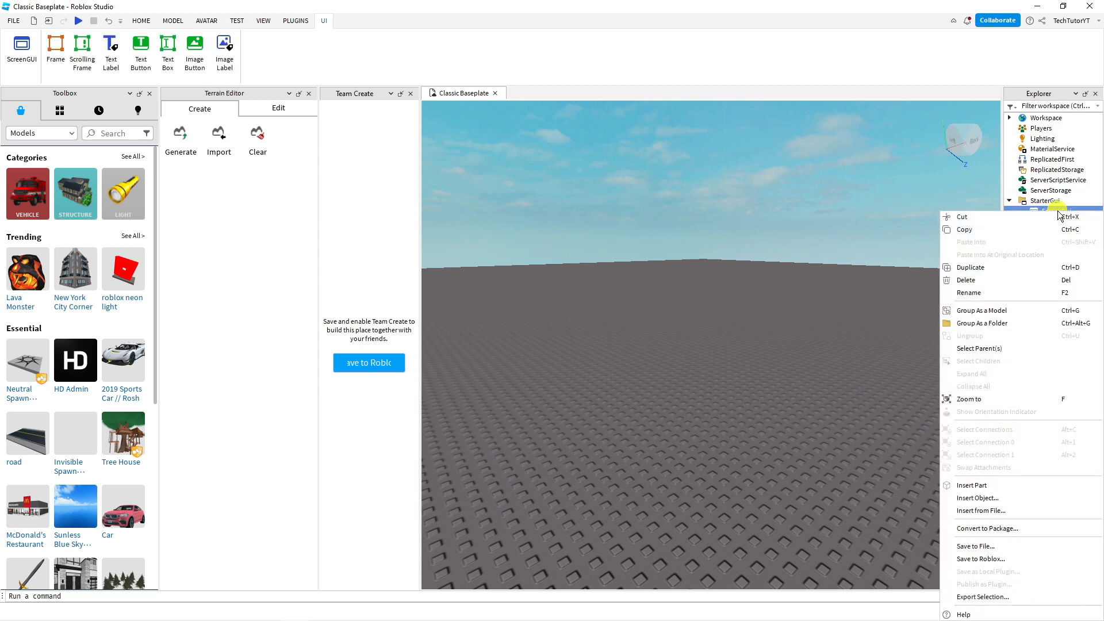
pyautogui.press('F2')
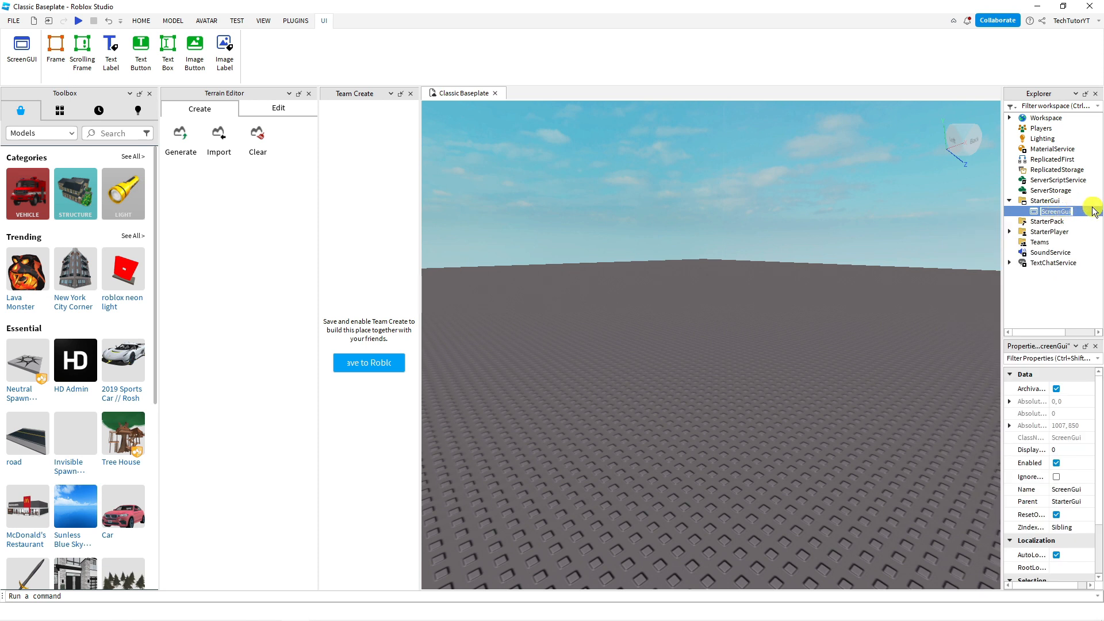
pyautogui.write('Health Bar')
pyautogui.click(1046, 201)
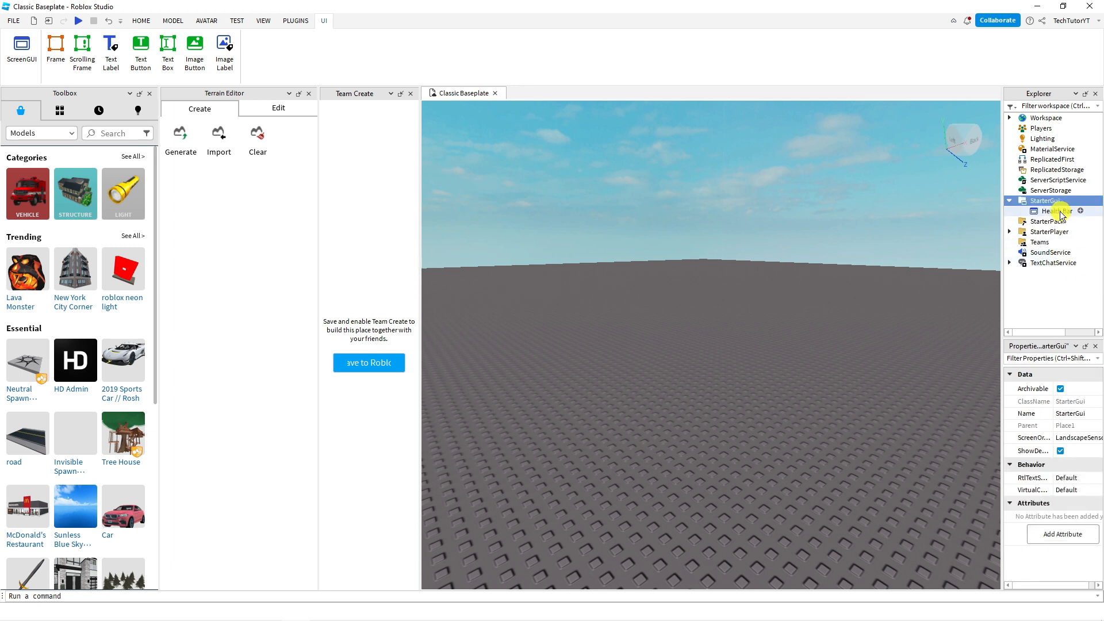
# - Add a Frame to the Health Bar ScreenGui, resized to 356 x 48 and positioned near the viewport's upper-left corner at 30, 20
pyautogui.click(1081, 212)
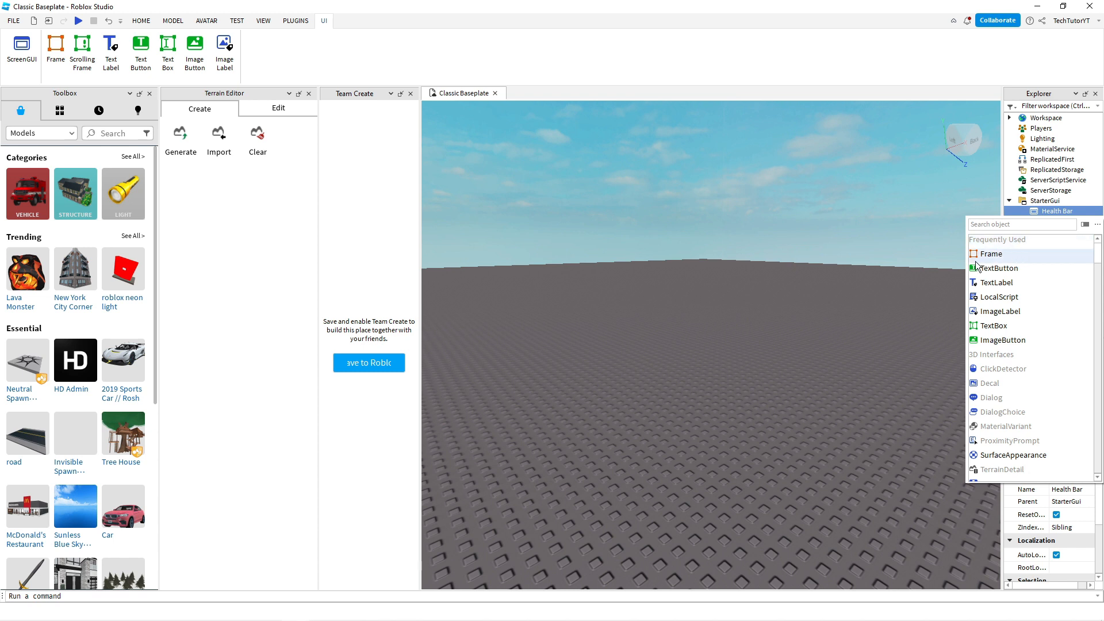
pyautogui.click(1004, 253)
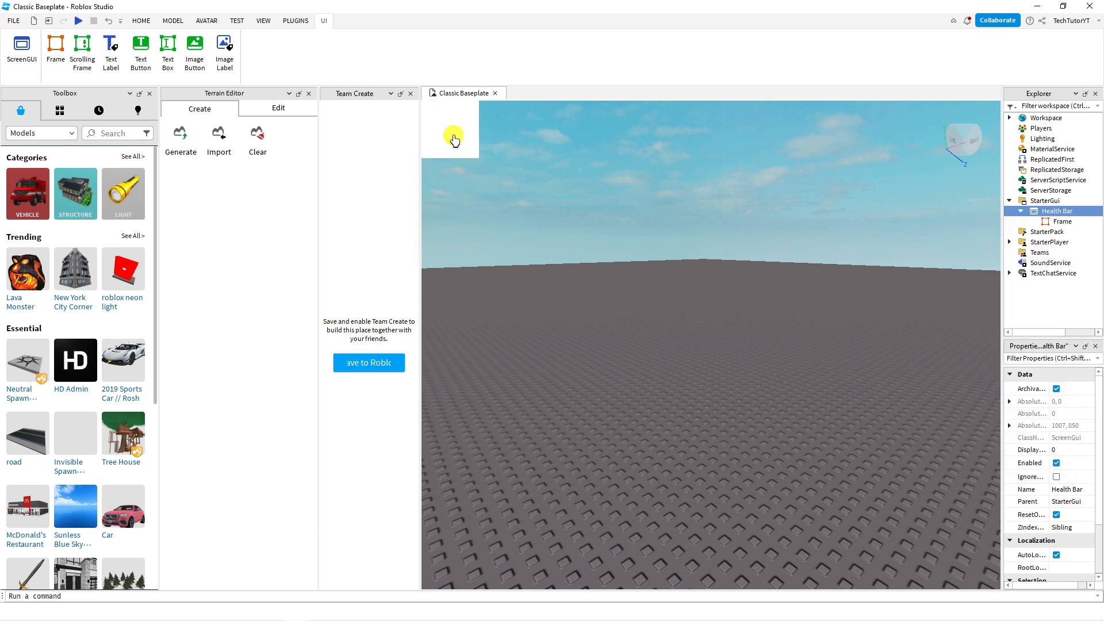
pyautogui.moveTo(455, 139); pyautogui.dragTo(848, 302)
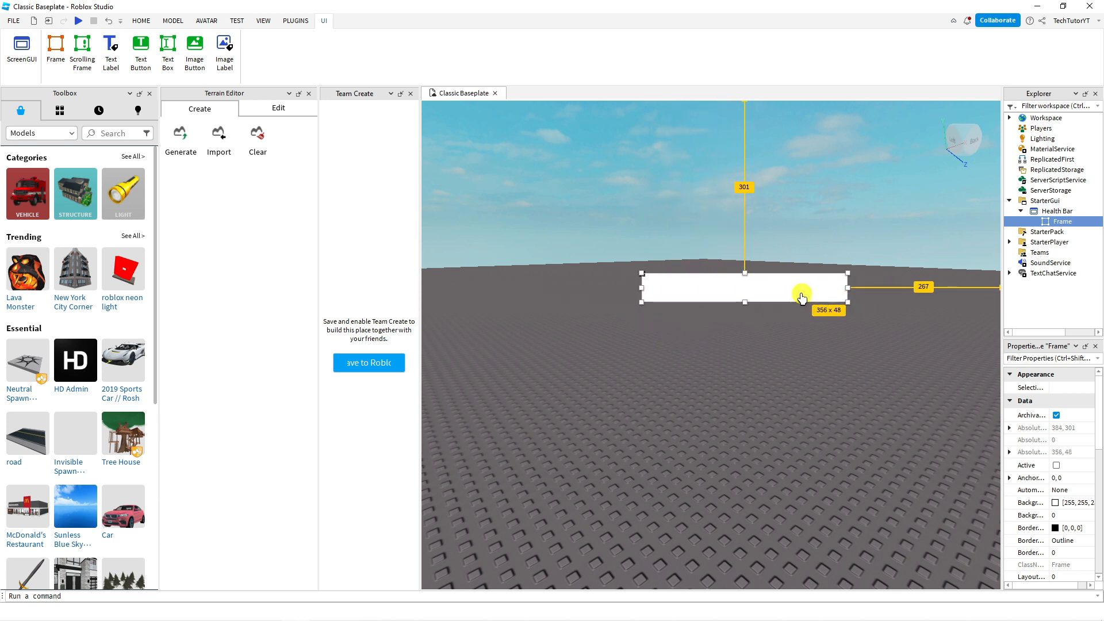
pyautogui.moveTo(778, 288); pyautogui.dragTo(572, 127)
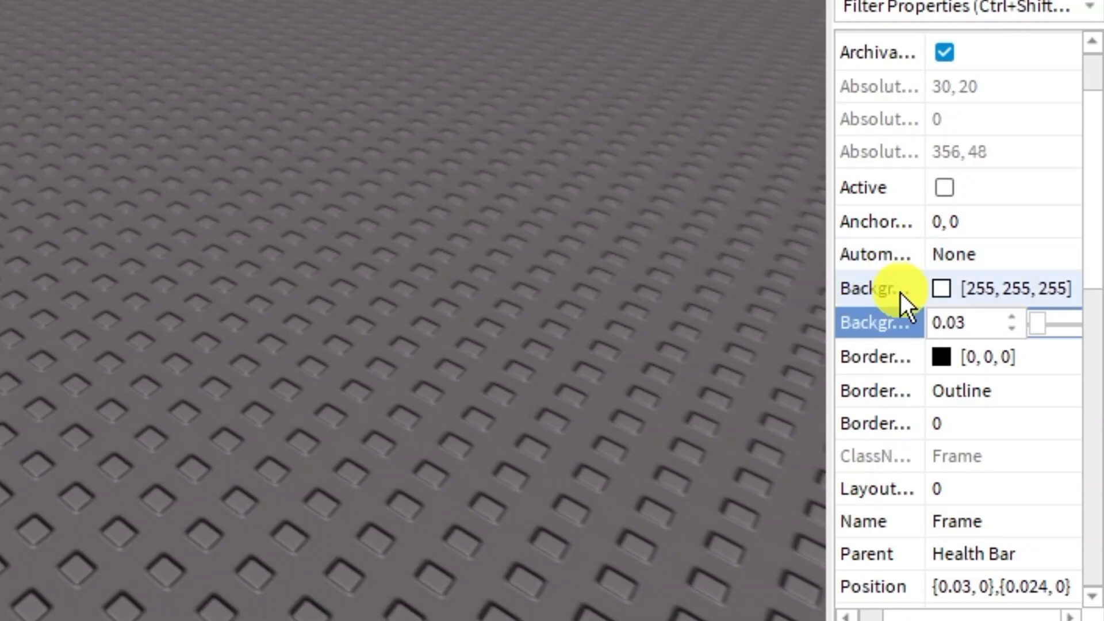
# - Set the frame's background colour to bright green (7, 255, 15)
pyautogui.click(1028, 503)
pyautogui.click(945, 287)
pyautogui.click(646, 282)
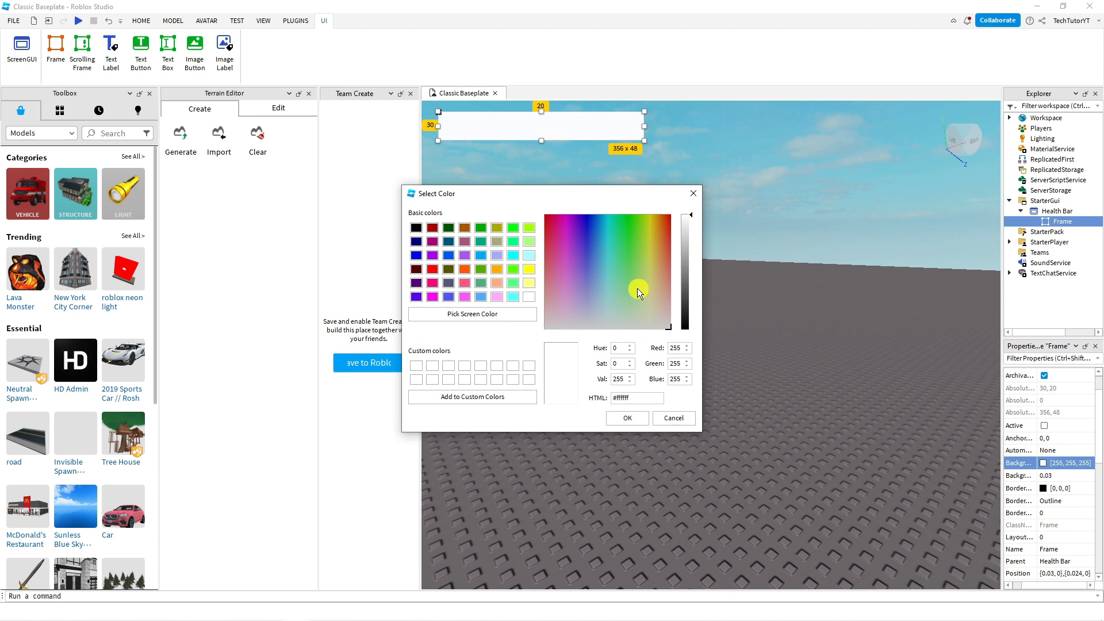
pyautogui.moveTo(648, 280); pyautogui.dragTo(628, 219)
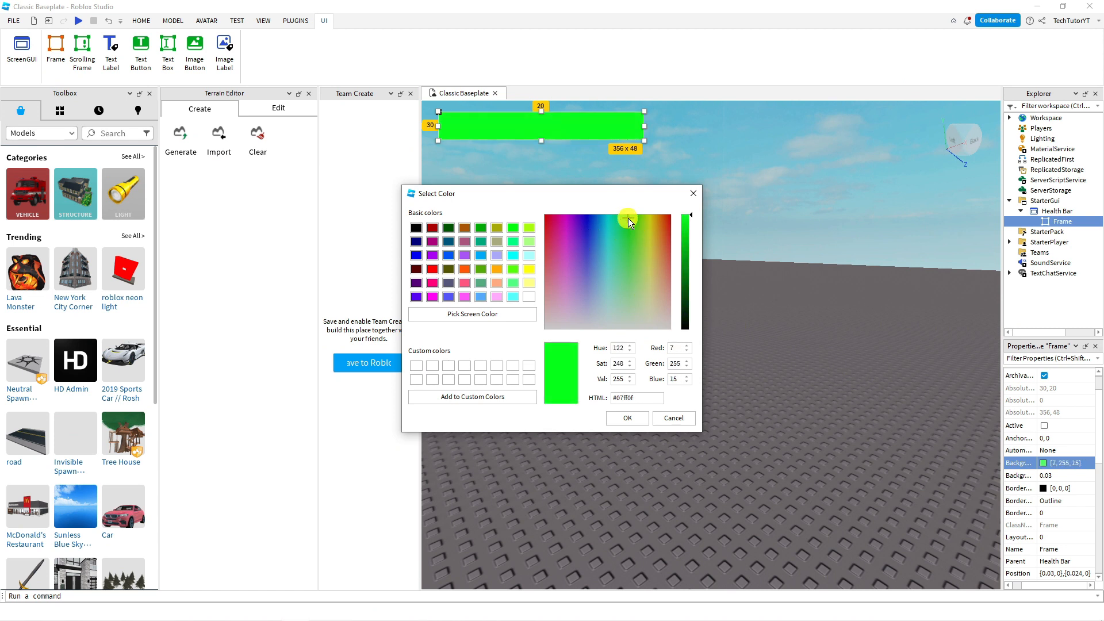
pyautogui.click(628, 418)
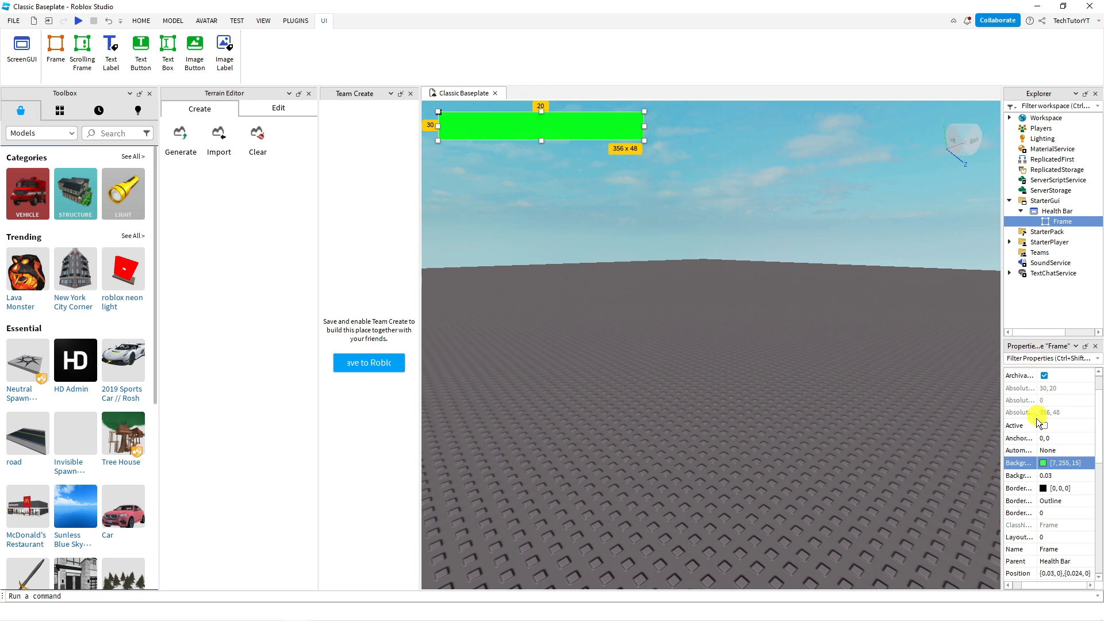
# - Try a thick black border around the green frame
pyautogui.click(1043, 514)
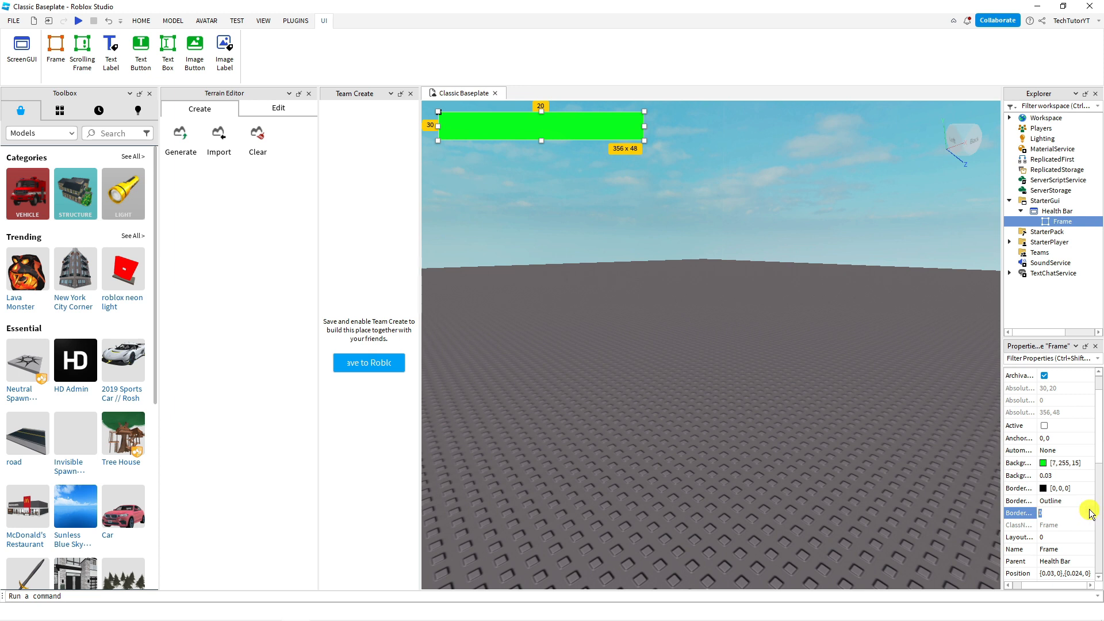
pyautogui.press('Return')
pyautogui.click(690, 230)
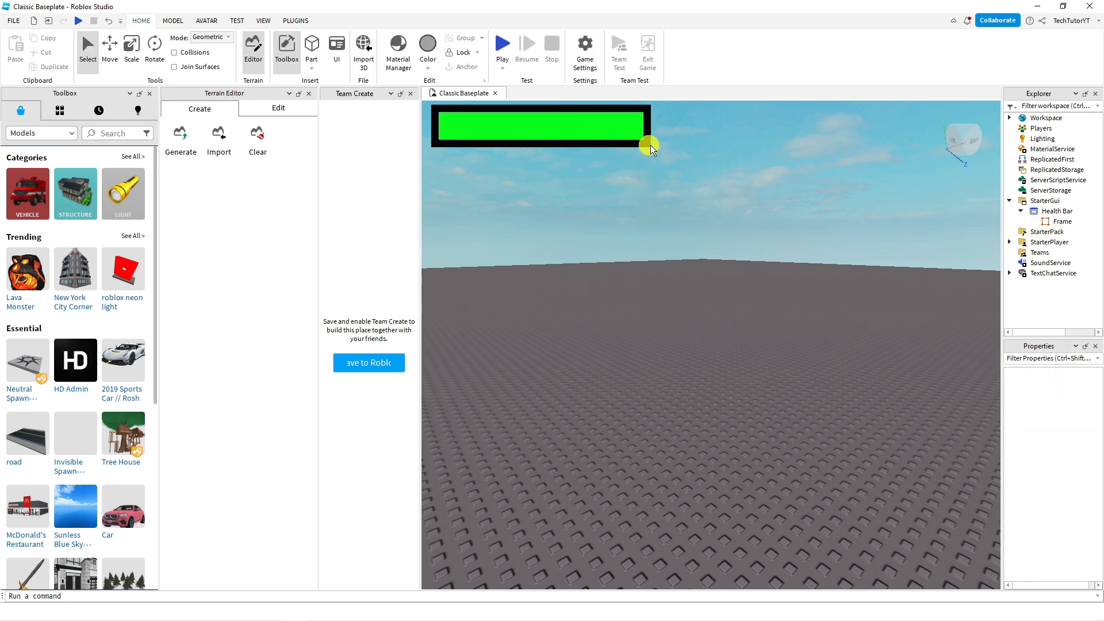
# - Set the green frame's border size to 5 pixels
pyautogui.click(1045, 221)
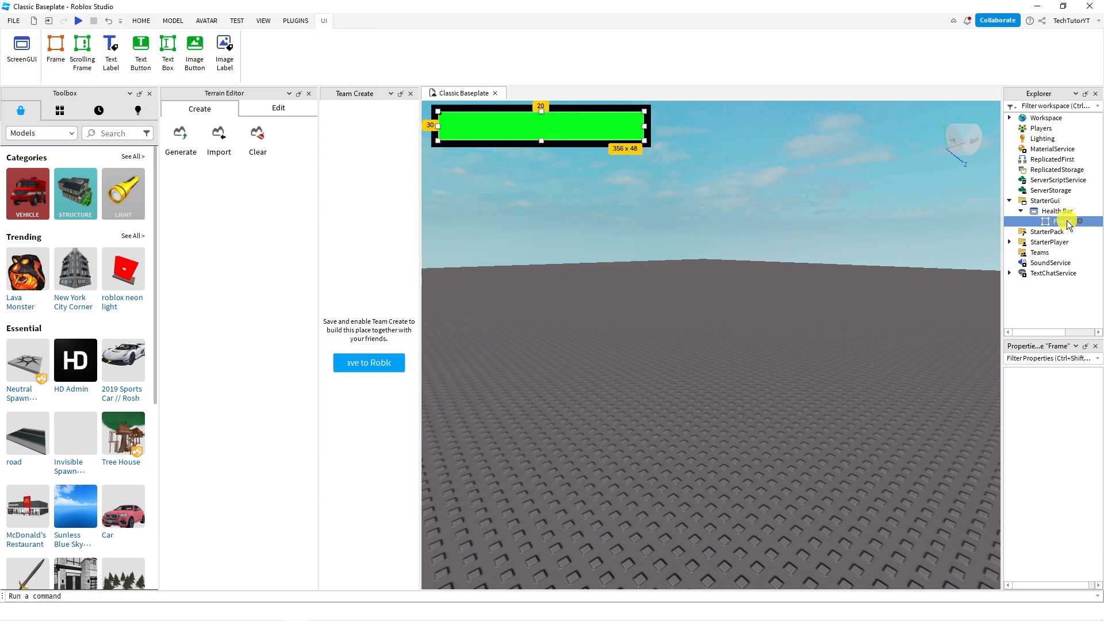
pyautogui.click(1058, 551)
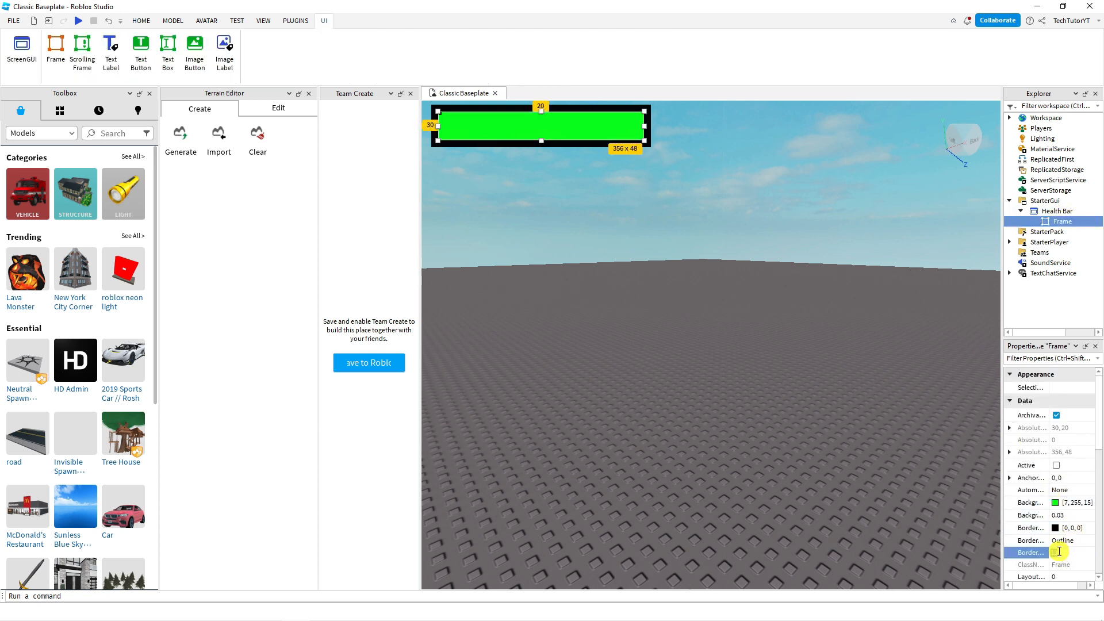
pyautogui.write('5')
pyautogui.click(863, 479)
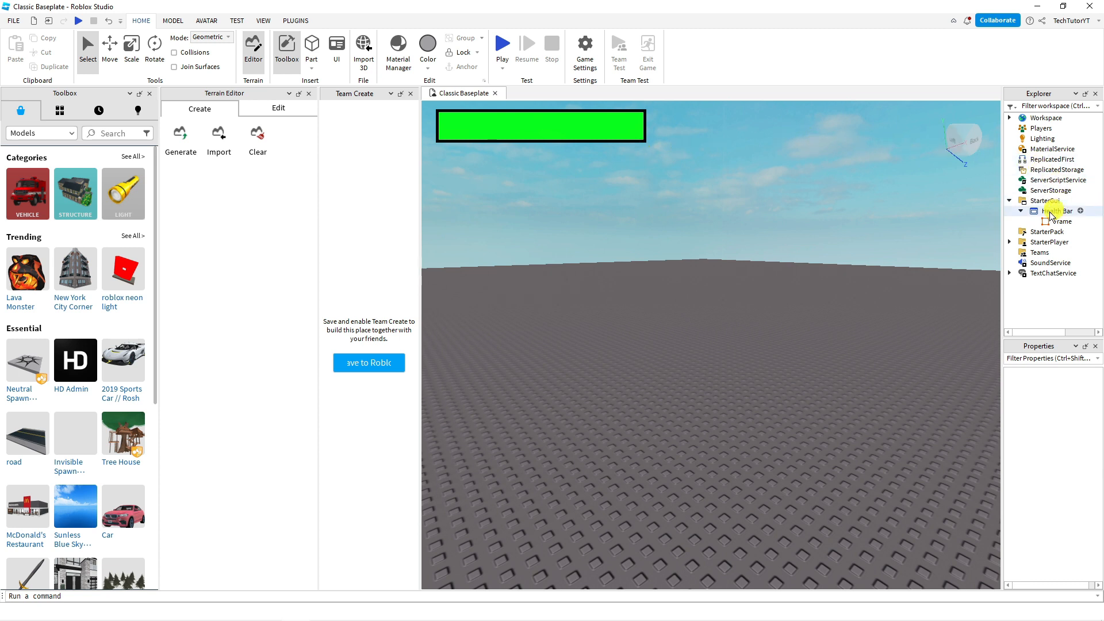
# - Rename the green frame inside Health Bar as Background
pyautogui.click(1064, 222)
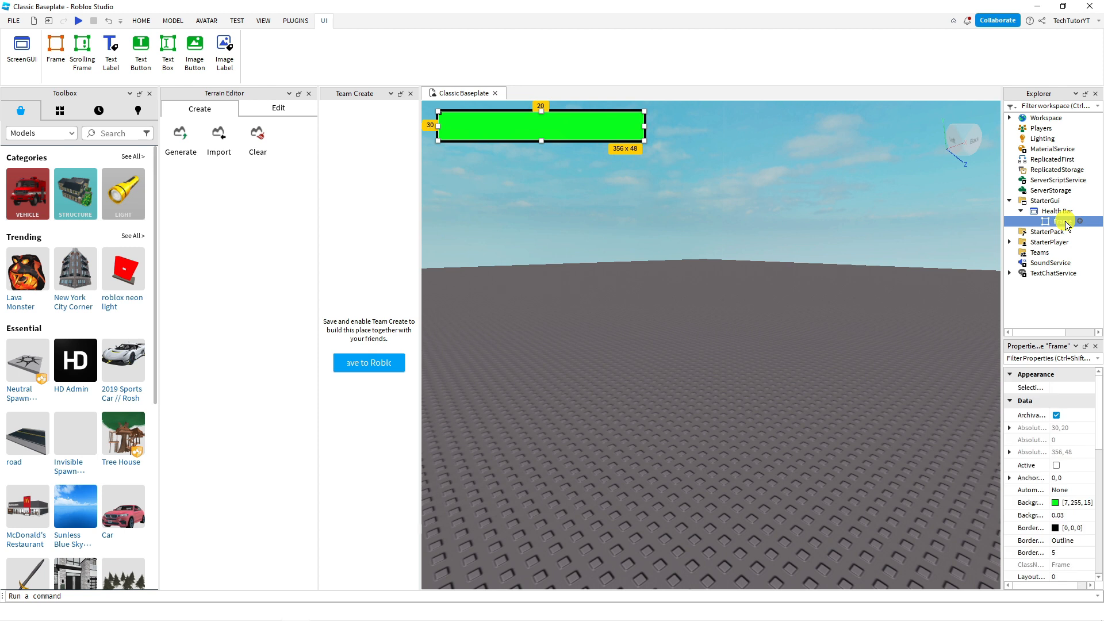
pyautogui.rightClick(1065, 221)
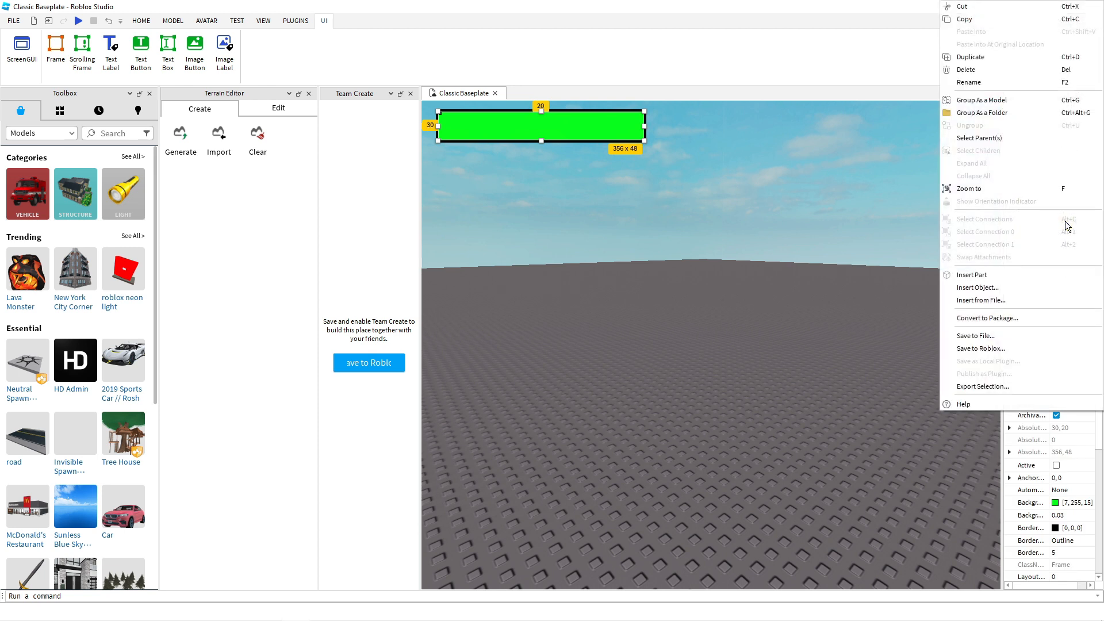
pyautogui.click(986, 85)
pyautogui.write('Ba')
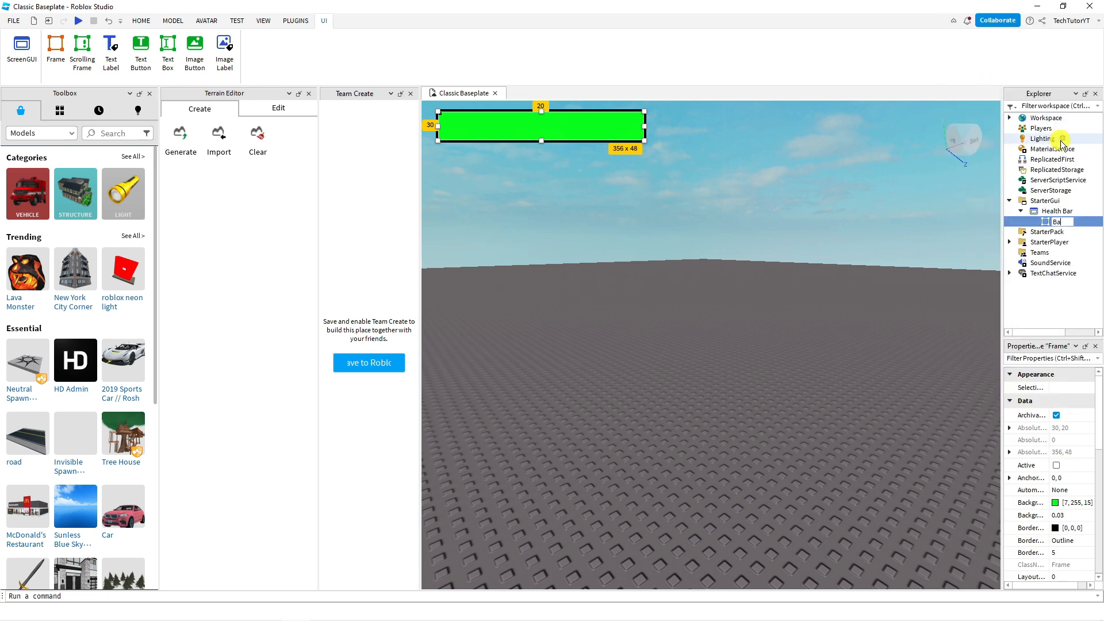
pyautogui.write('ckground')
pyautogui.click(1058, 211)
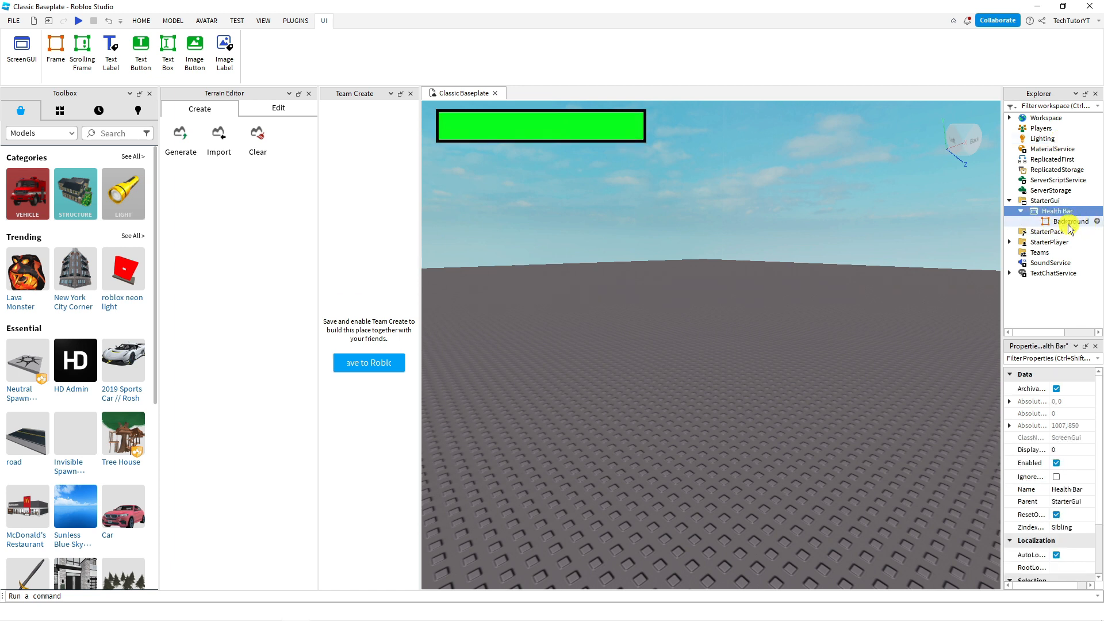
# - Insert a Frame inside Background and set its size to {1, 0},{1, 0} so it fills the parent
pyautogui.click(1099, 222)
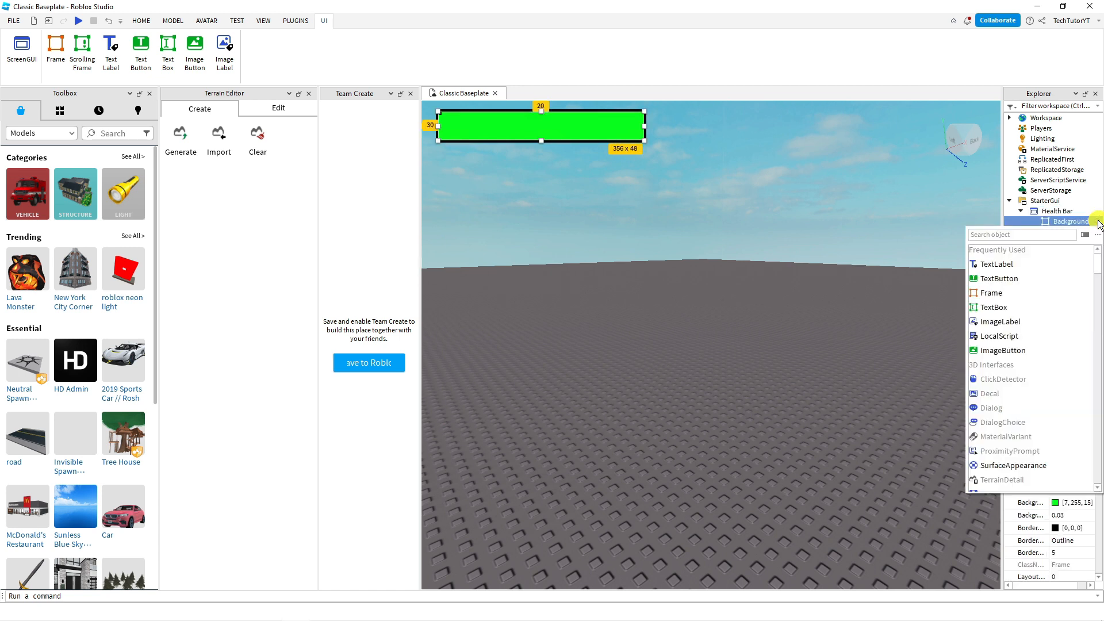
pyautogui.click(992, 293)
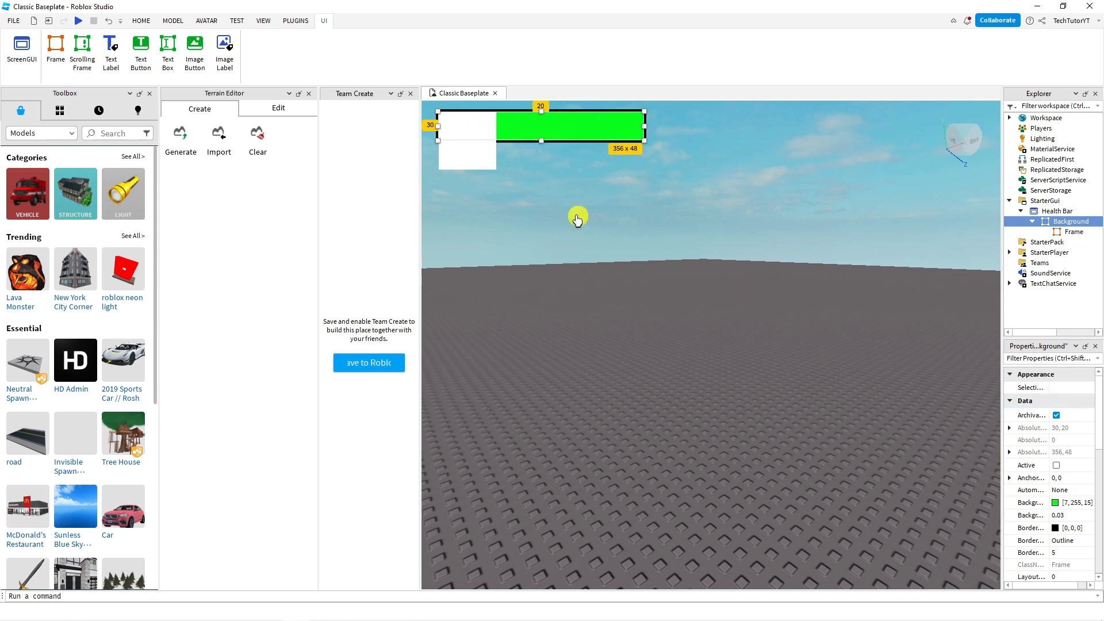
pyautogui.click(1073, 232)
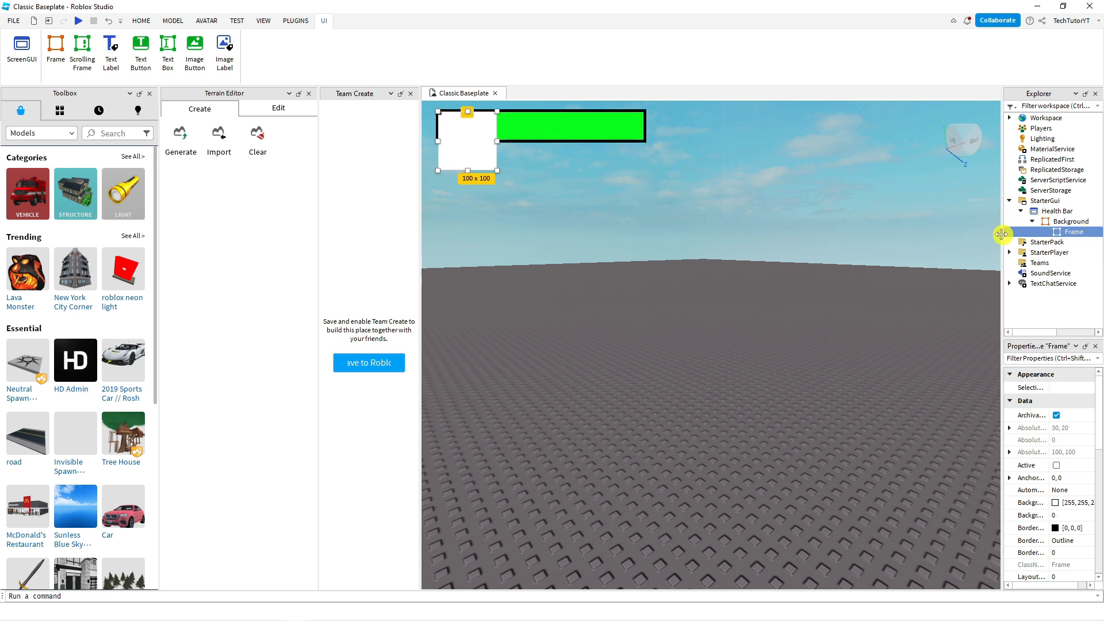
pyautogui.scroll(-1, 1035, 415)
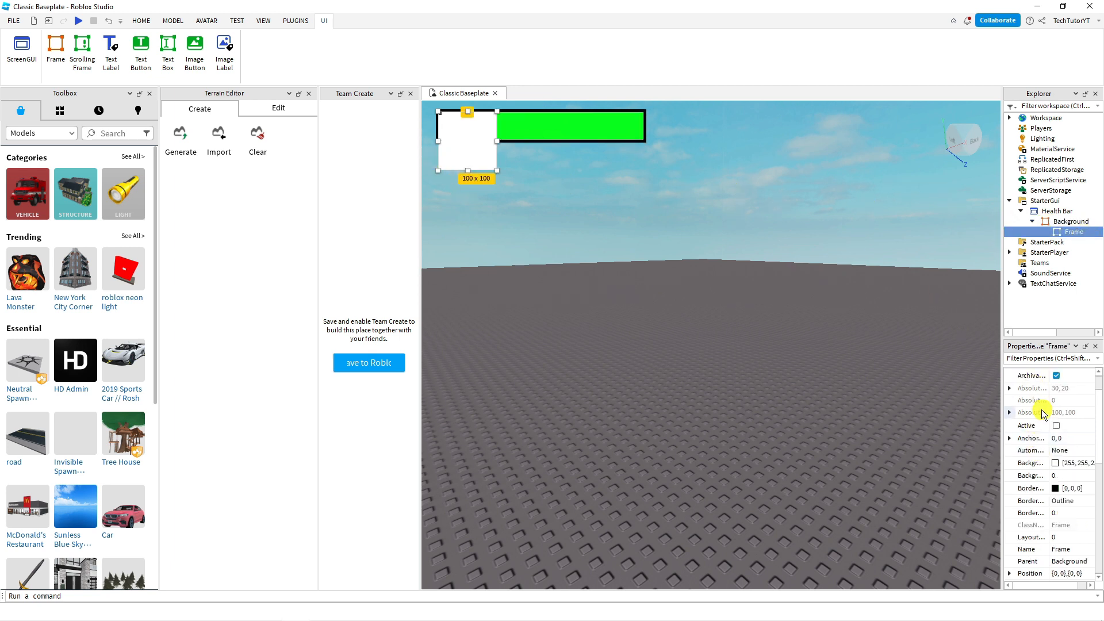
pyautogui.scroll(-2, 1042, 416)
pyautogui.click(1070, 526)
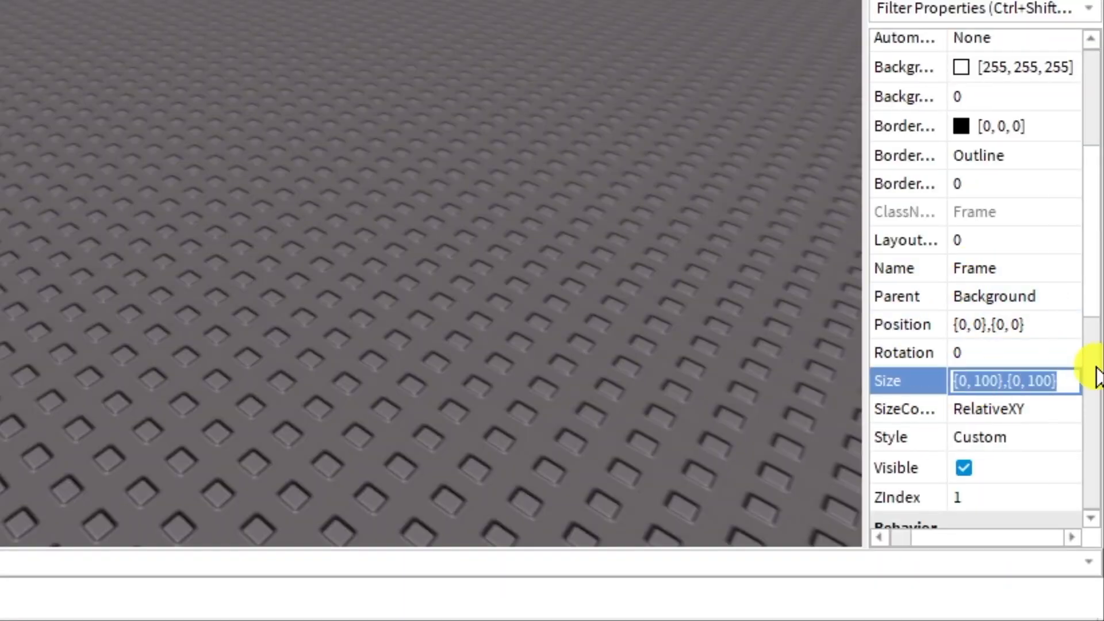
pyautogui.write('1,0,1,0')
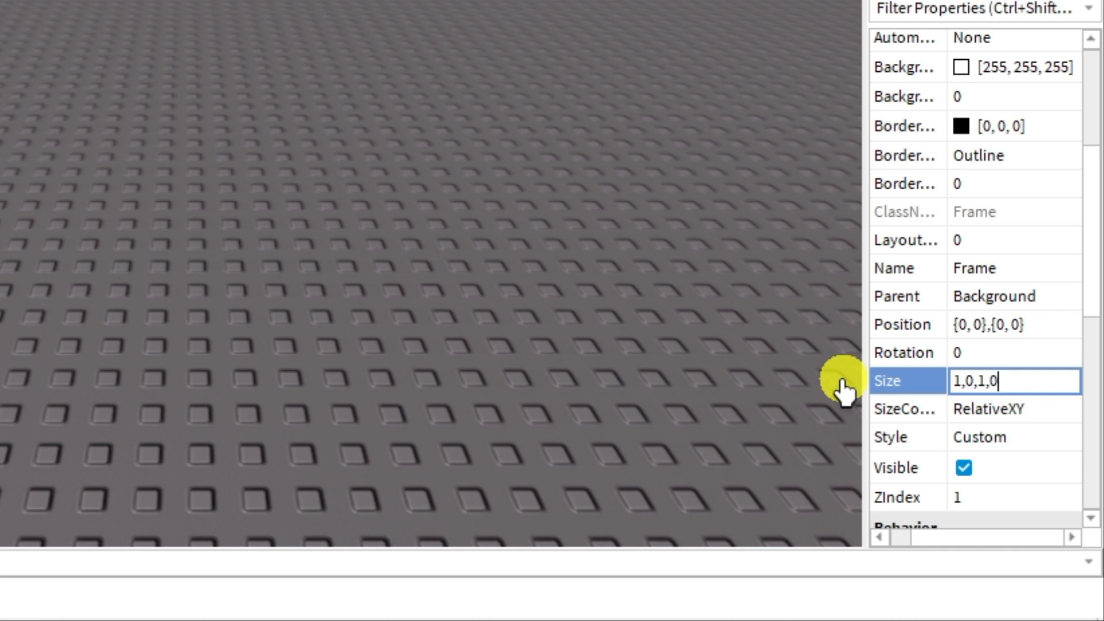
pyautogui.press('Return')
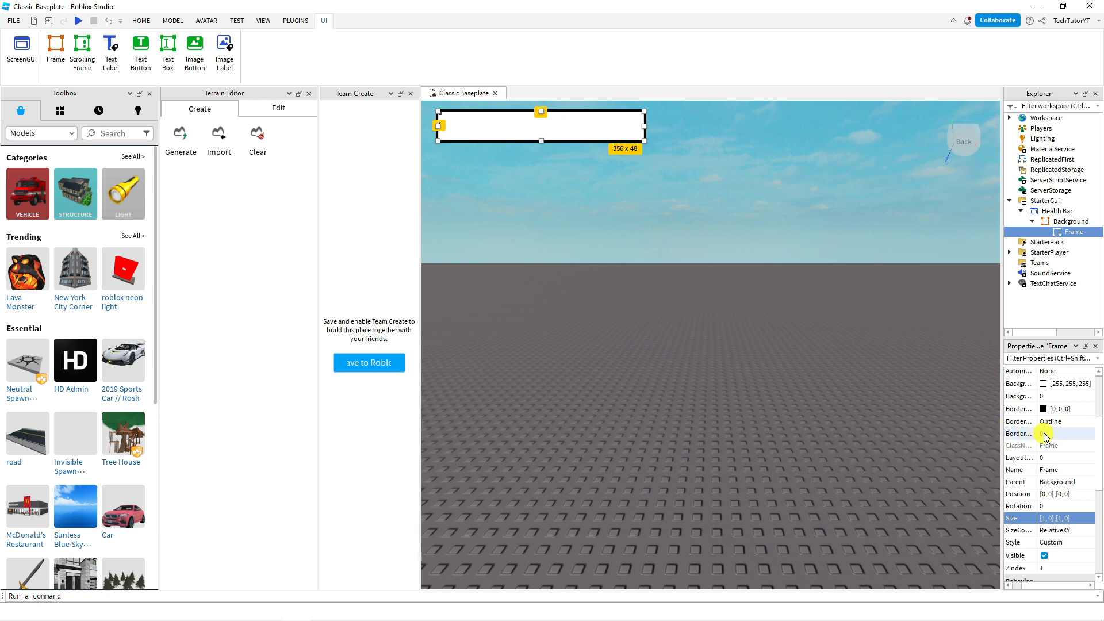
# - Set the inner frame's background colour to red (255, 52, 1)
pyautogui.click(1044, 383)
pyautogui.moveTo(596, 220); pyautogui.dragTo(667, 215)
pyautogui.click(627, 419)
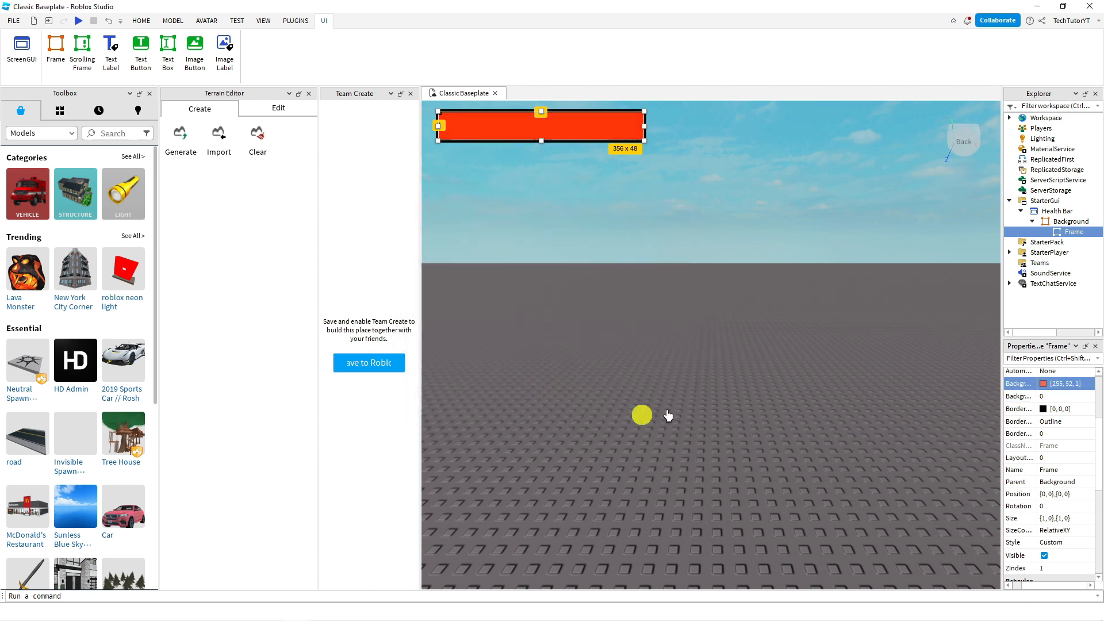
# - Rename the red inner frame as HealthDisplay
pyautogui.rightClick(1074, 233)
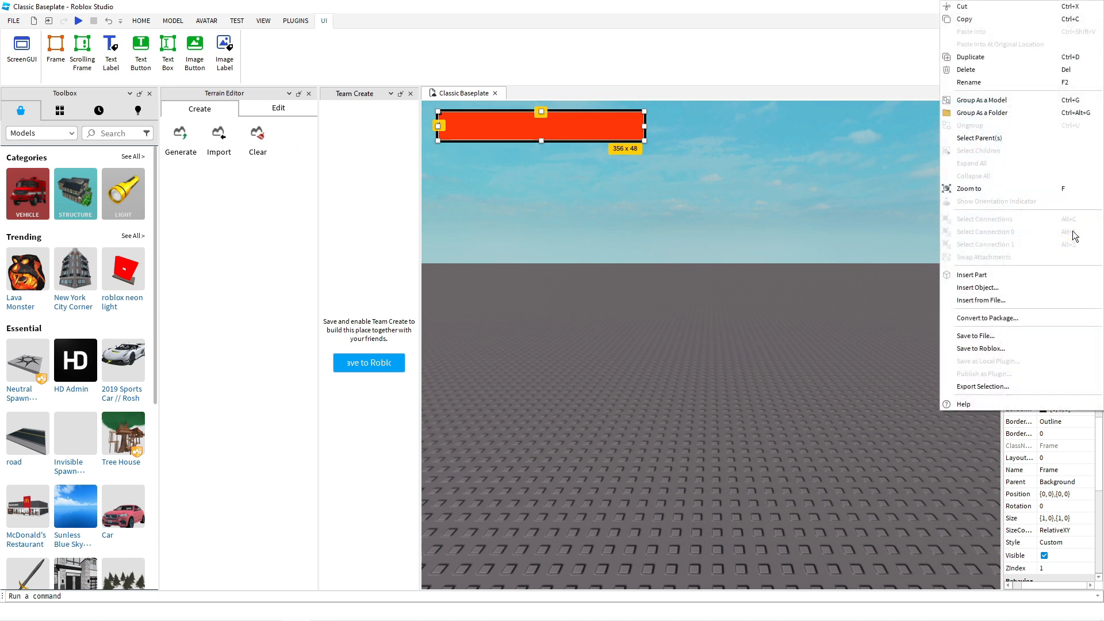
pyautogui.click(991, 84)
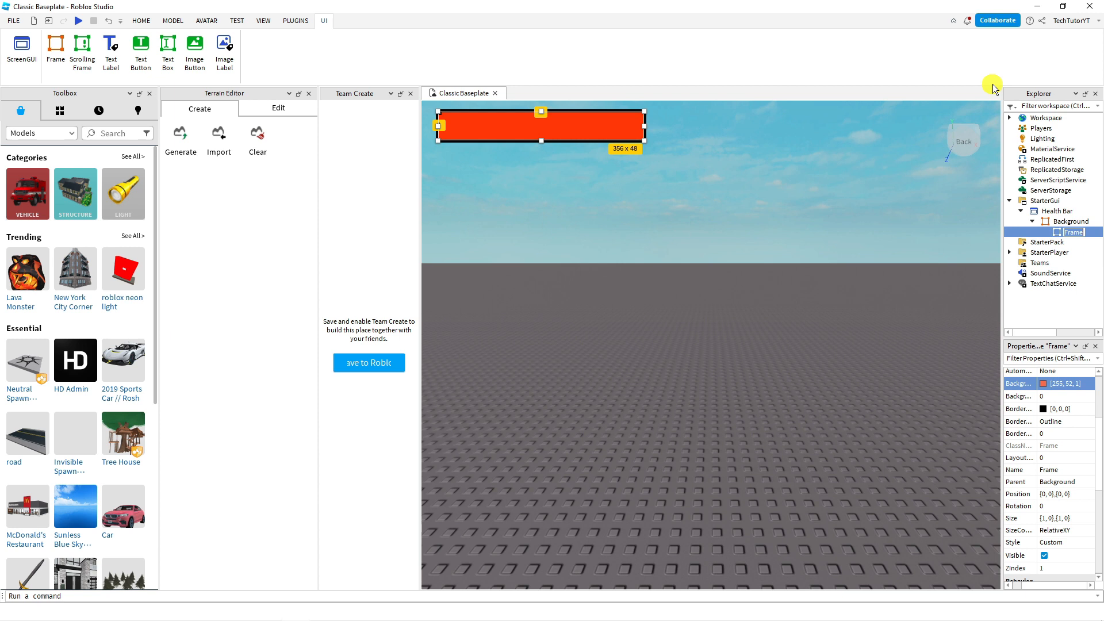
pyautogui.write('HealtyhDispla')
pyautogui.write('y')
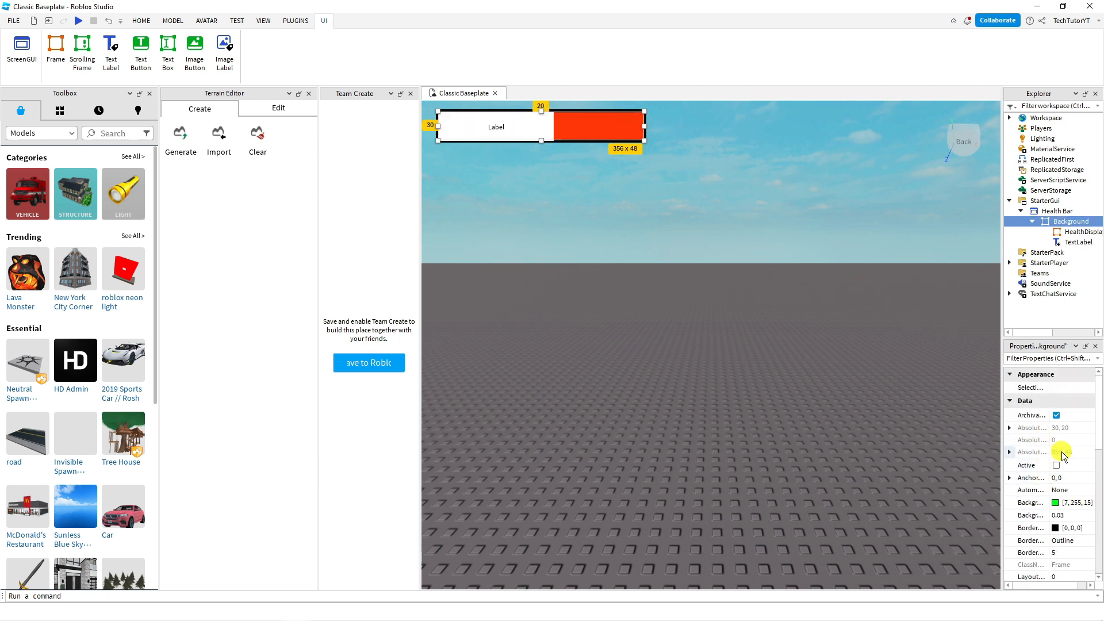
# - Set the TextLabel's background transparency to 1
pyautogui.click(1075, 246)
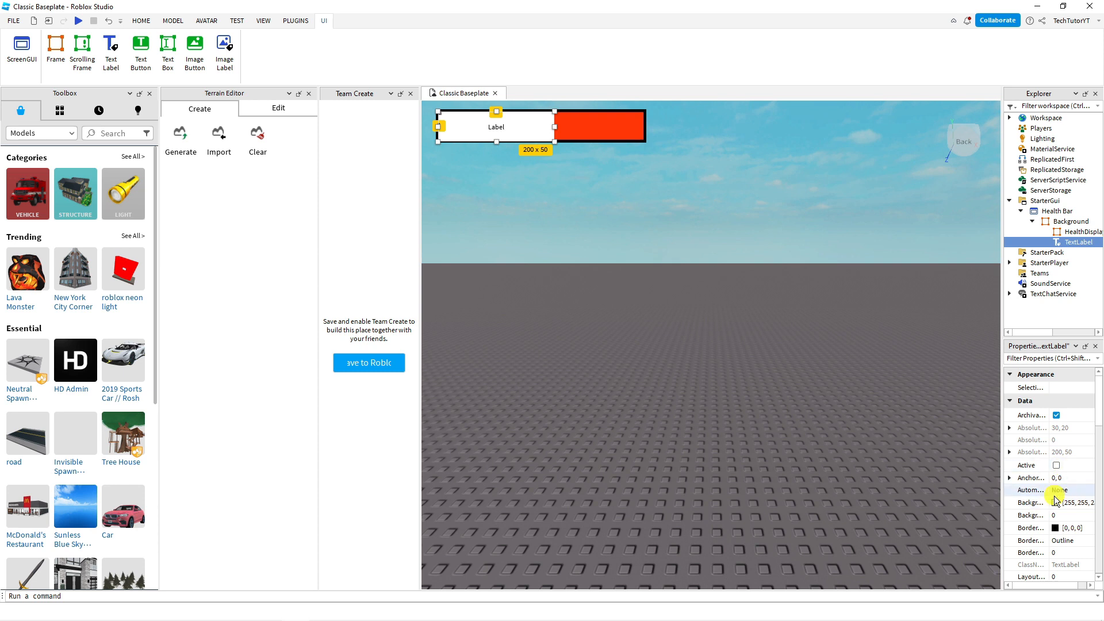
pyautogui.click(1055, 515)
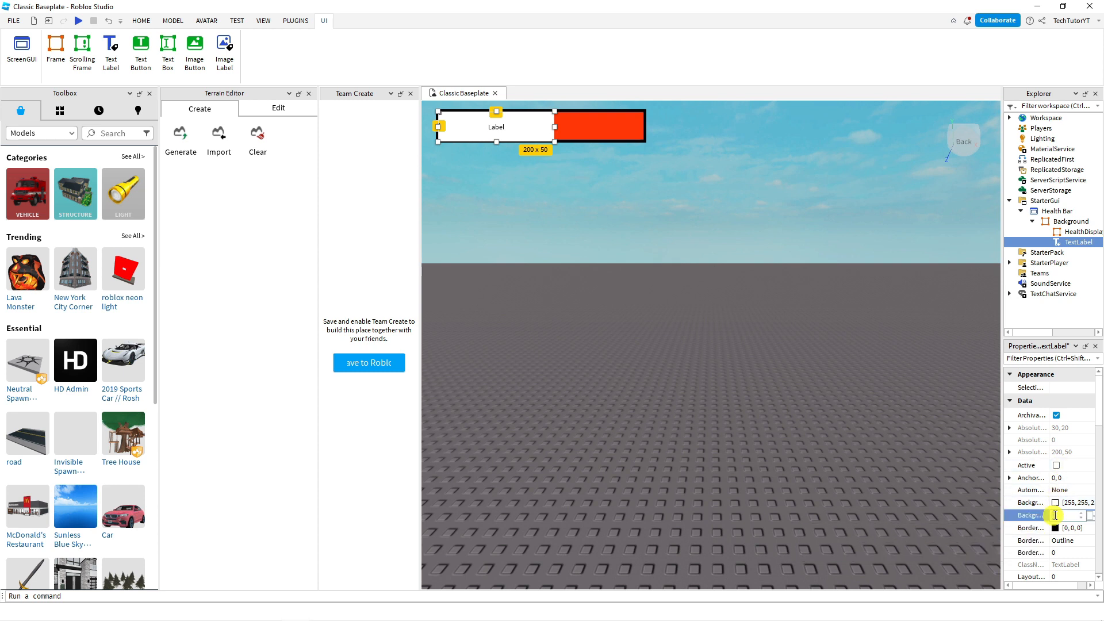
pyautogui.write('1')
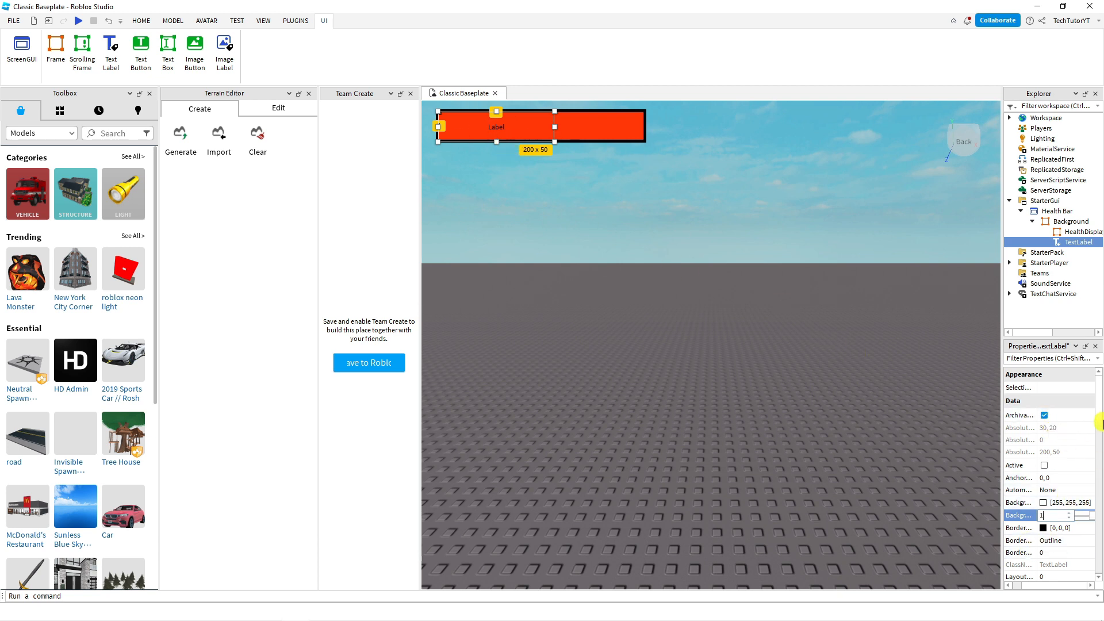
pyautogui.press('Return')
# - Change the TextLabel's font to Luckiest Guy and enable TextScaled
pyautogui.scroll(-5, 1069, 437)
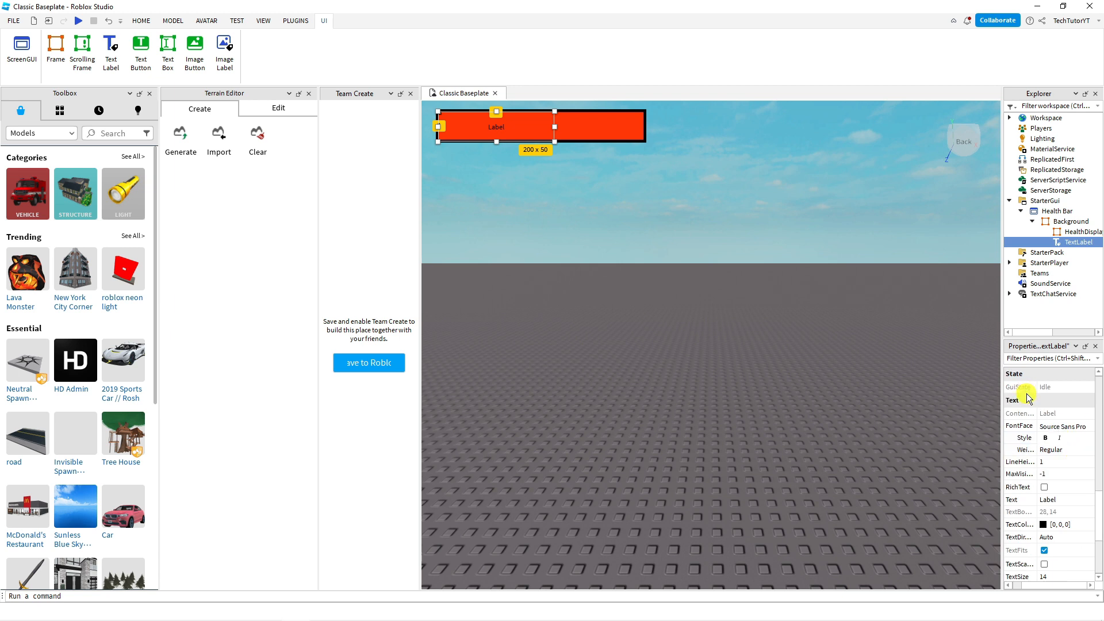
pyautogui.click(1070, 428)
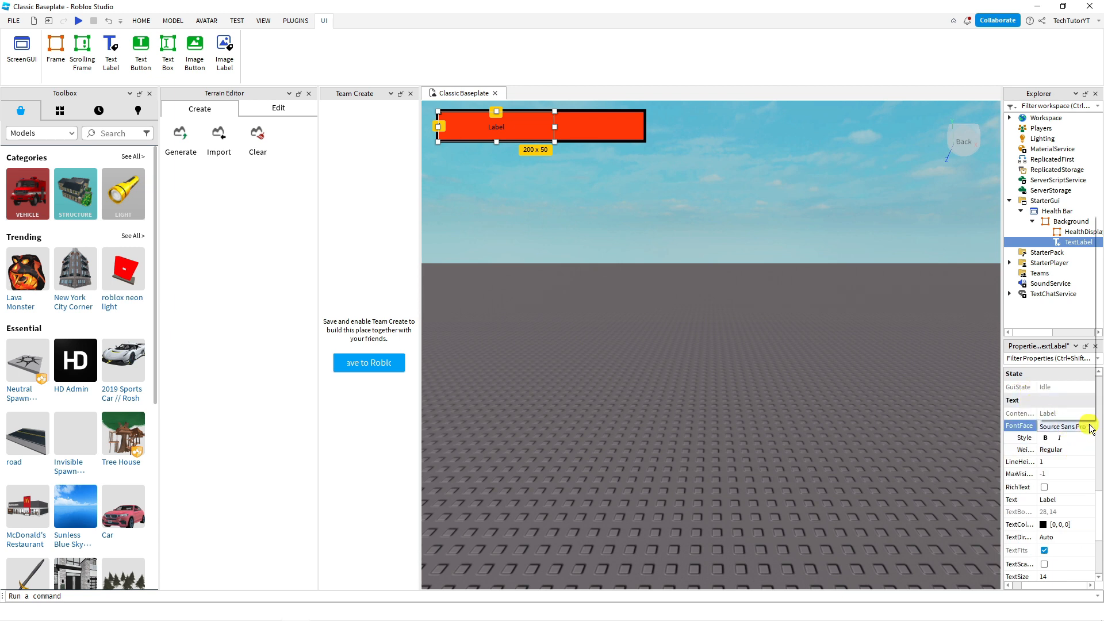
pyautogui.click(1089, 427)
pyautogui.click(1078, 395)
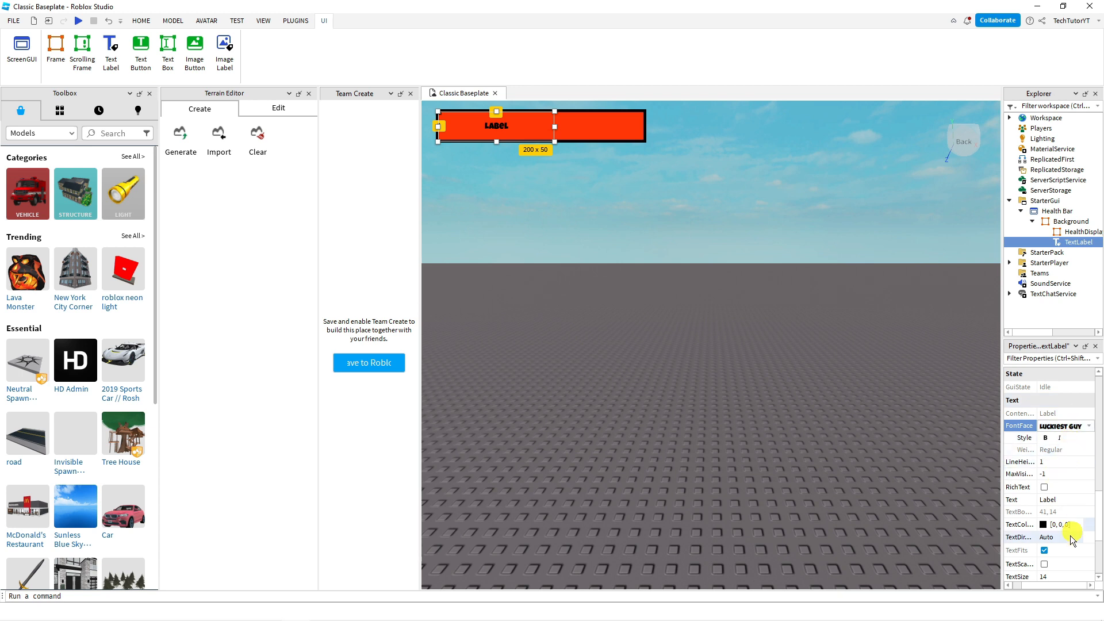
pyautogui.click(1044, 564)
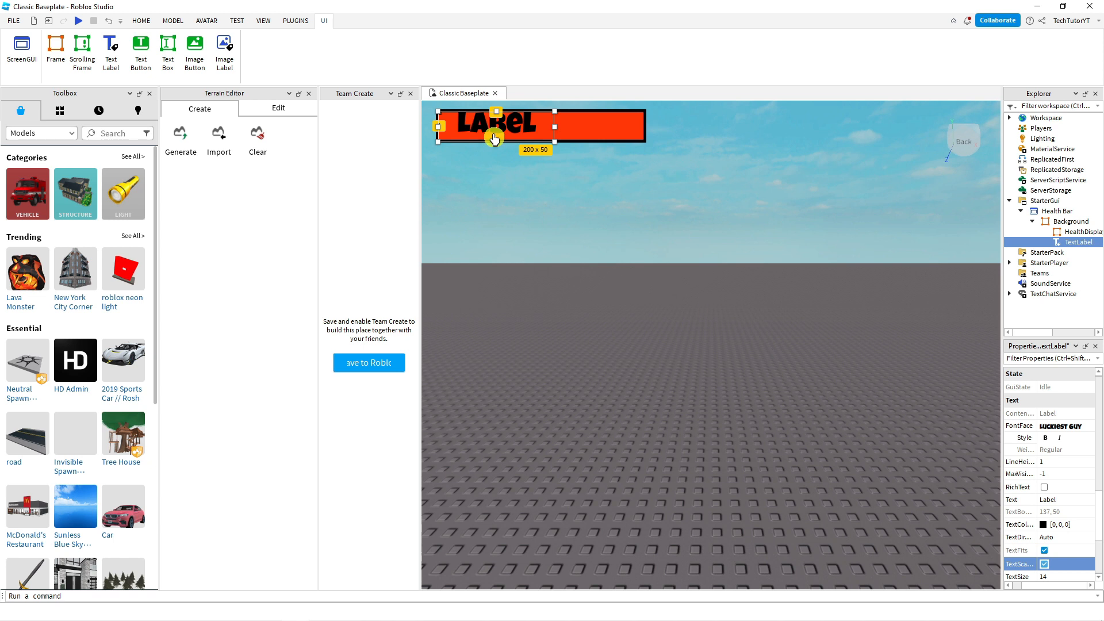
# - Nudge the label slightly down inside the bar and set its text to HEALTH
pyautogui.moveTo(506, 128)
pyautogui.mouseDown()
pyautogui.moveTo(506, 118)
pyautogui.moveTo(509, 126)
pyautogui.mouseUp()
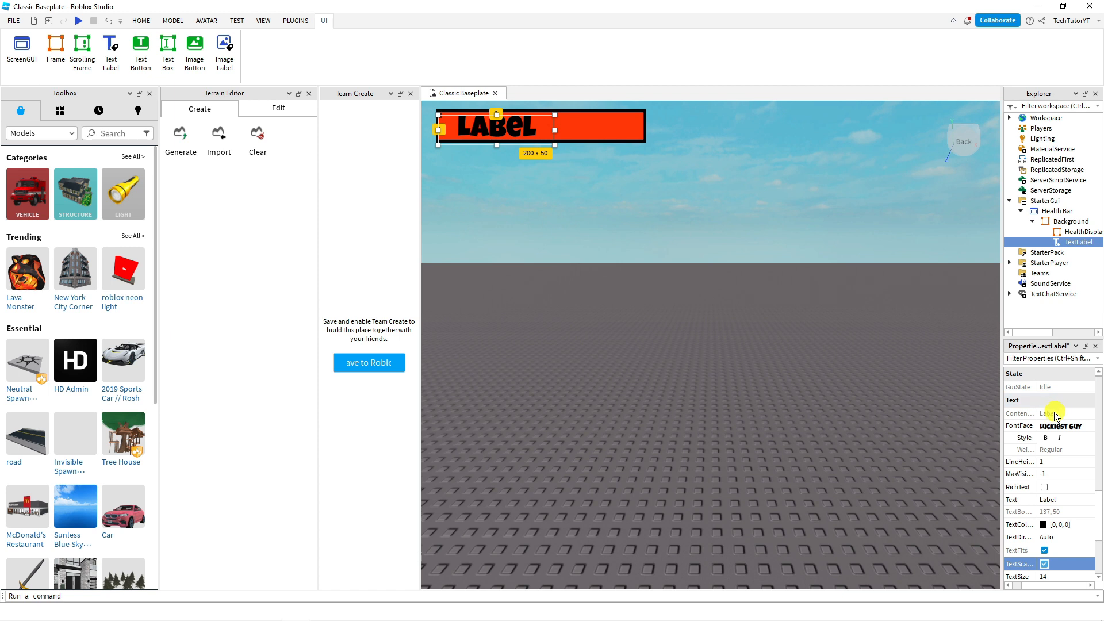
pyautogui.click(1052, 500)
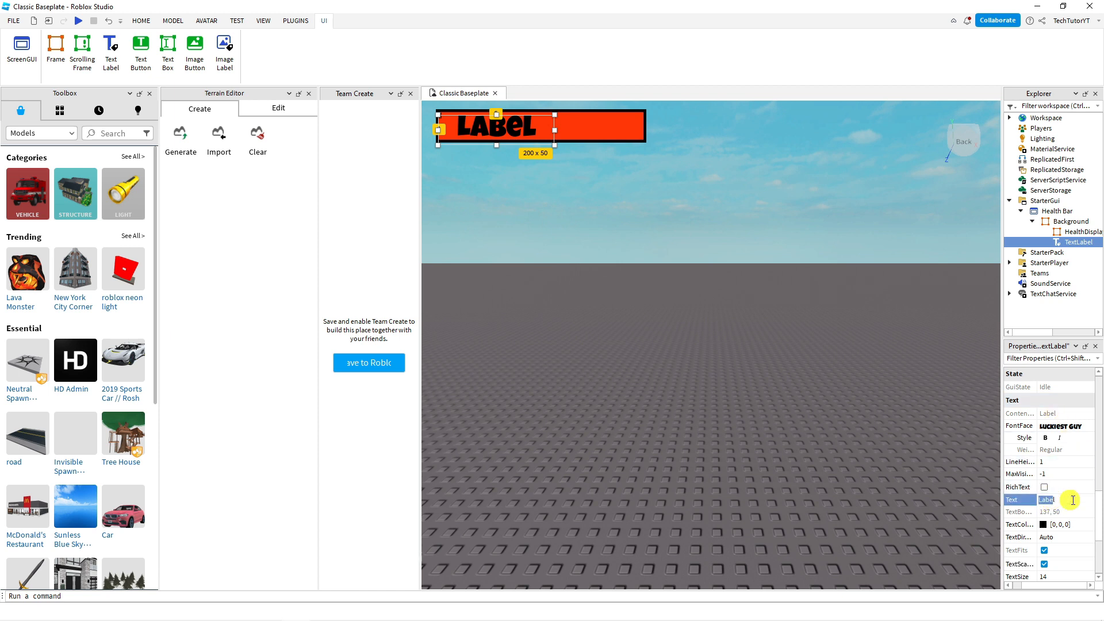
pyautogui.moveTo(1076, 499); pyautogui.dragTo(1024, 498)
pyautogui.write('HEALTH')
pyautogui.press('Return')
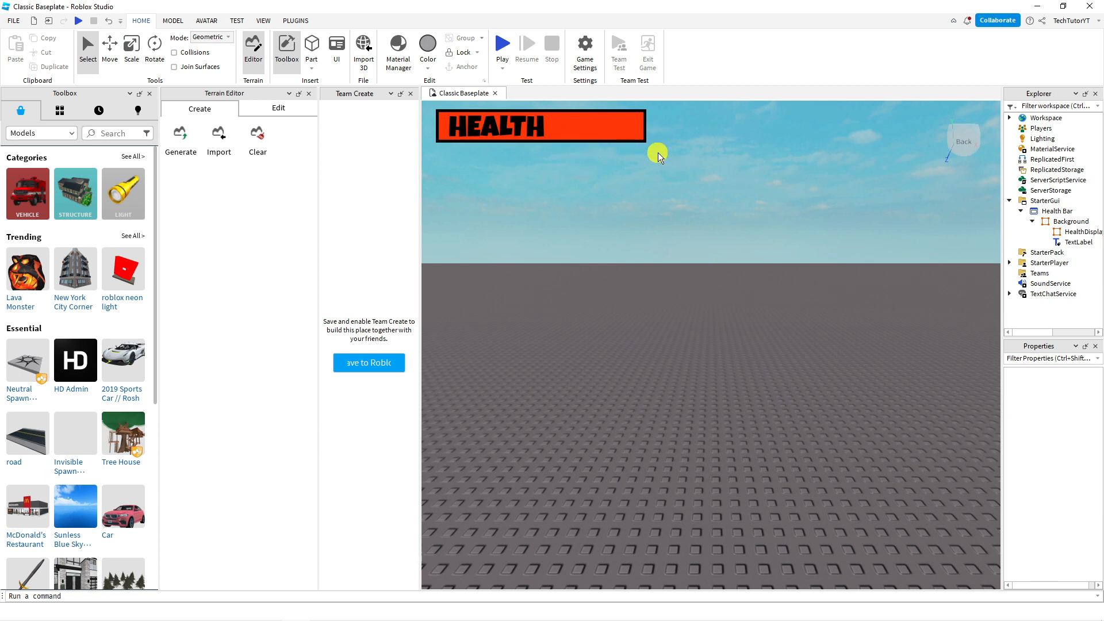
# - Rename the TextLabel inside Background as title
pyautogui.rightClick(1076, 243)
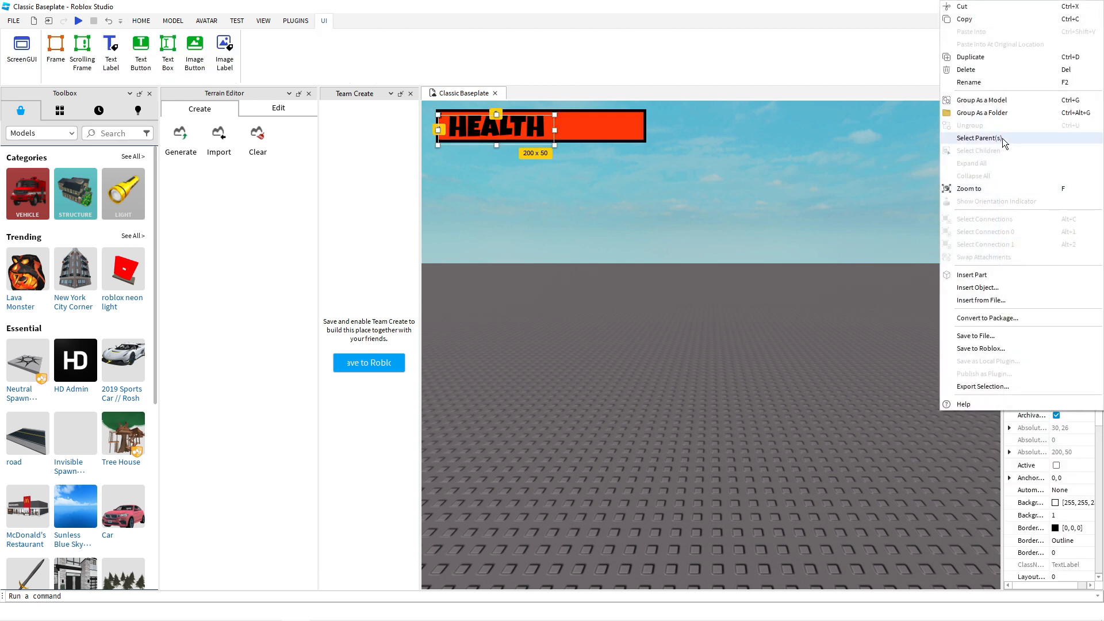
pyautogui.click(978, 81)
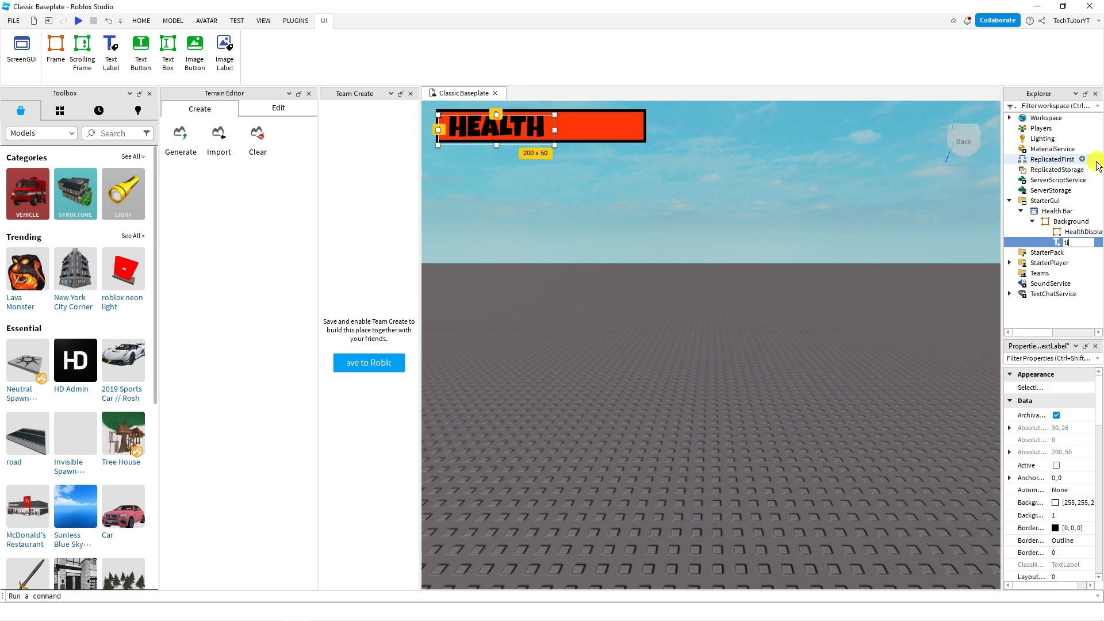
pyautogui.write('title')
pyautogui.press('Return')
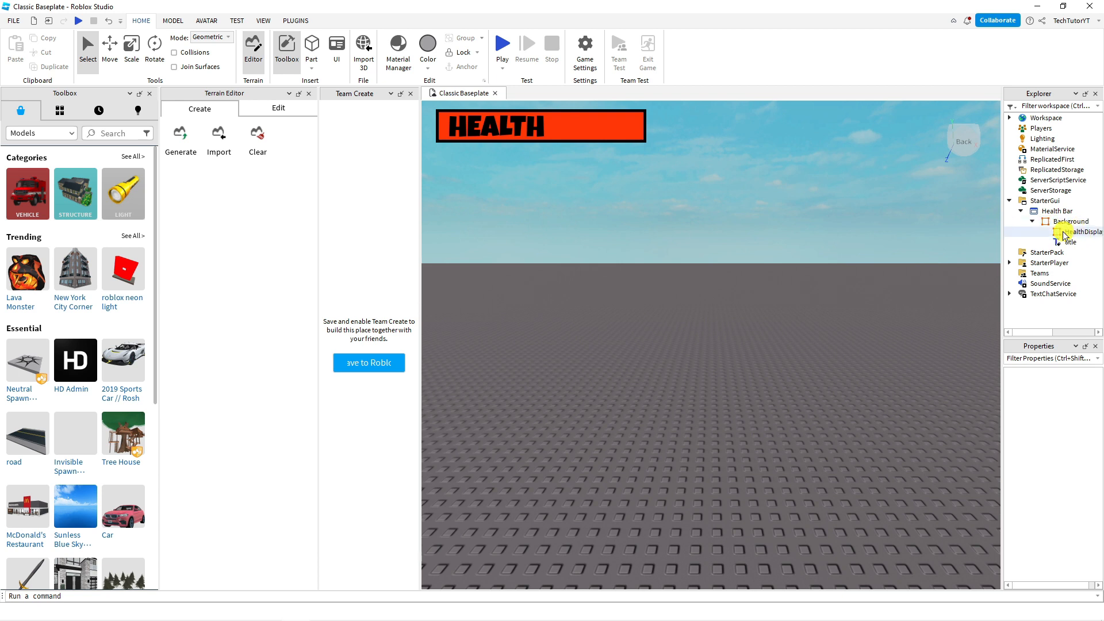
# - Insert a LocalScript inside the HealthDisplay frame
pyautogui.click(1081, 232)
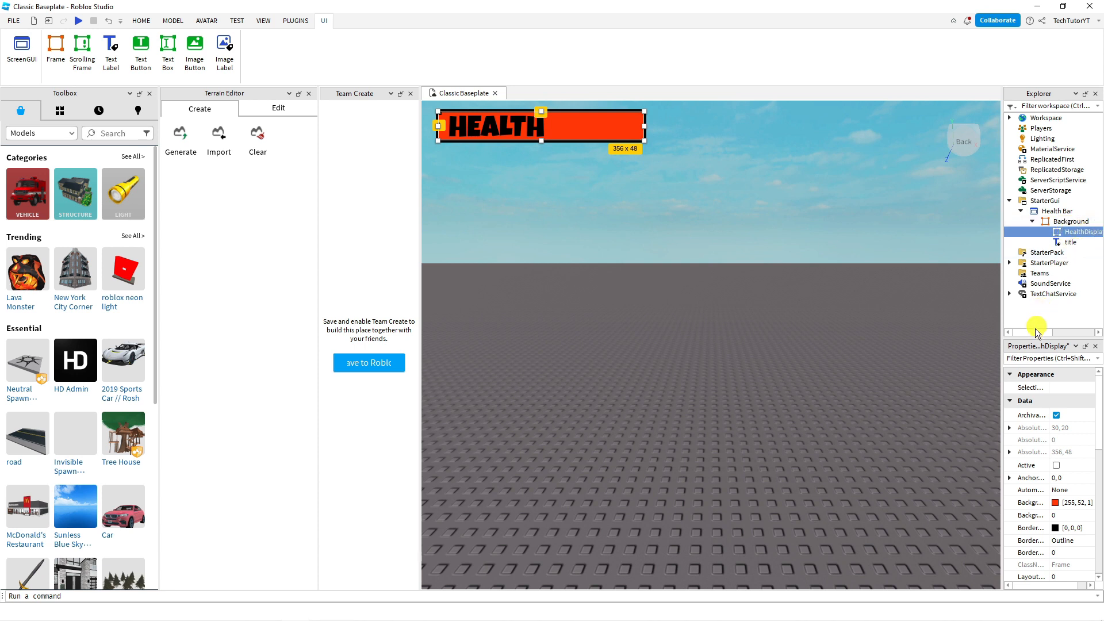
pyautogui.moveTo(1038, 333); pyautogui.dragTo(1054, 334)
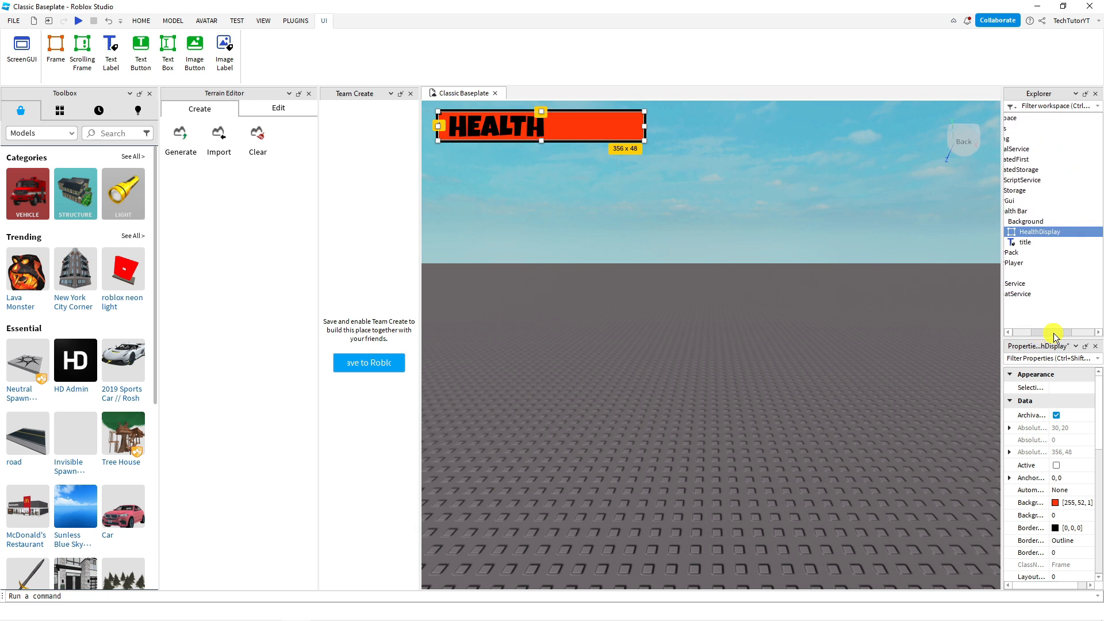
pyautogui.click(1067, 232)
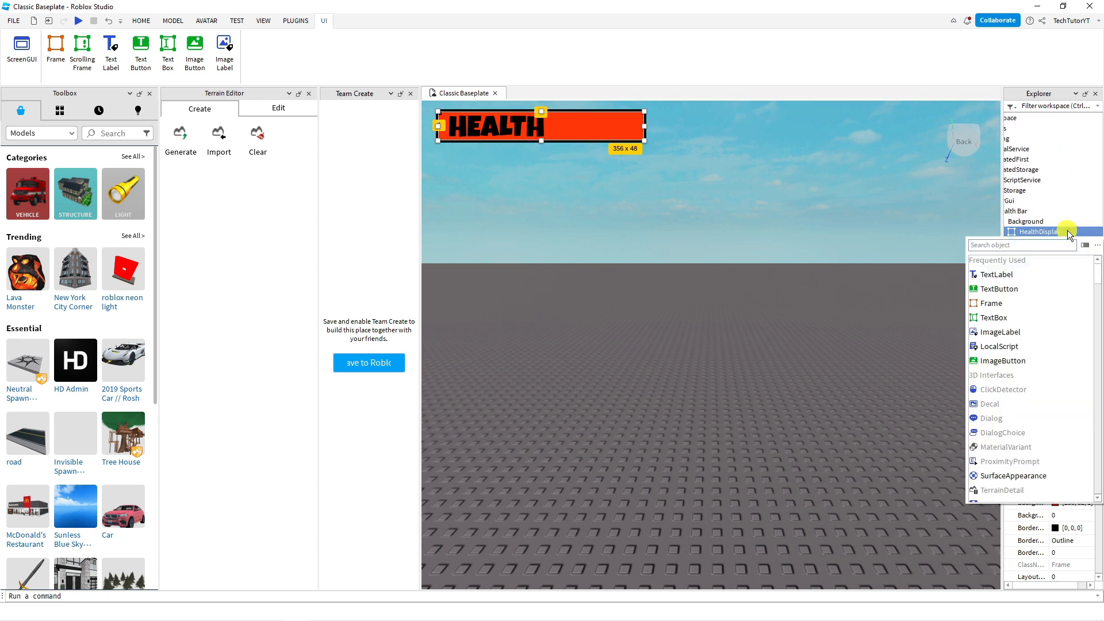
pyautogui.click(1017, 347)
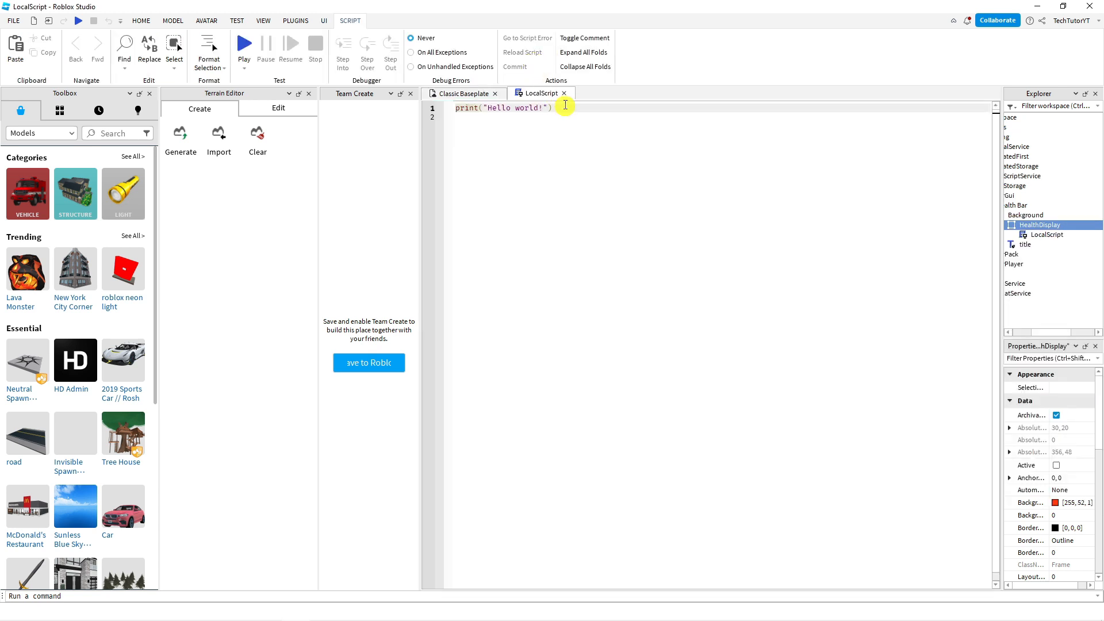
# - Replace the script's default print line with local player = game.Players.LocalPlayer
pyautogui.moveTo(562, 106); pyautogui.dragTo(452, 109)
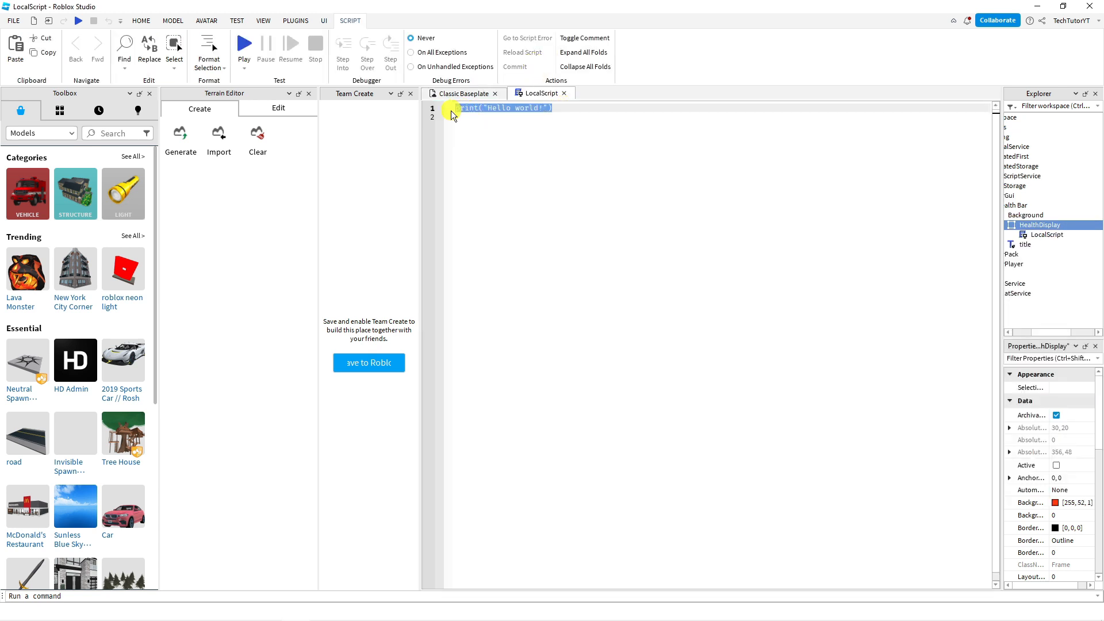
pyautogui.write('local')
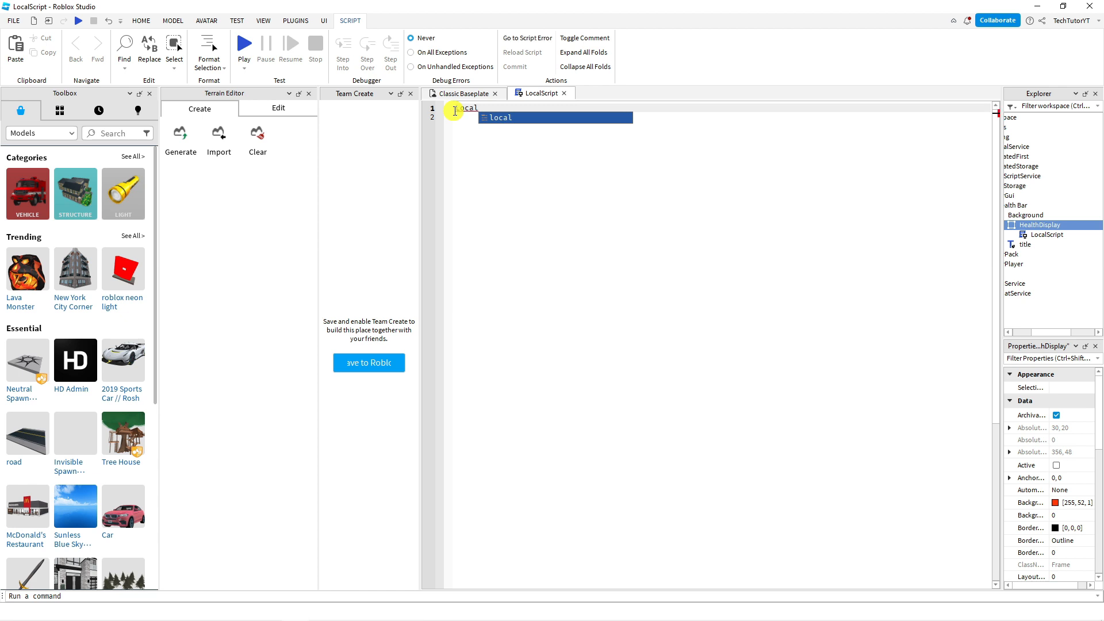
pyautogui.write(' play')
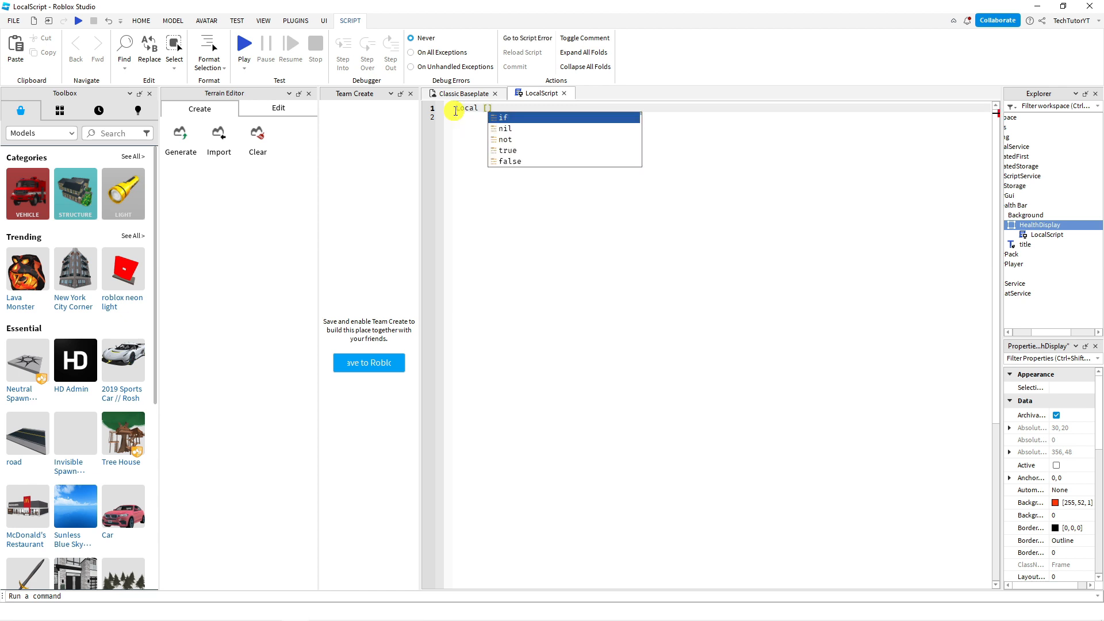
pyautogui.write('er ')
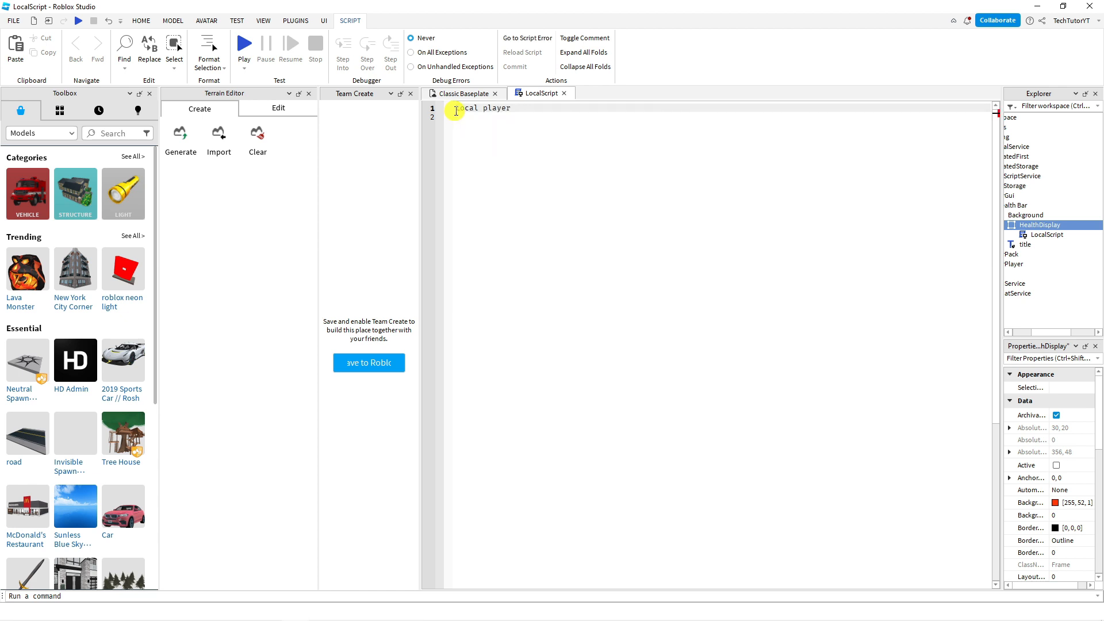
pyautogui.write('= game.Players.LocalPlayer')
pyautogui.press('Return')
pyautogui.press('Return')
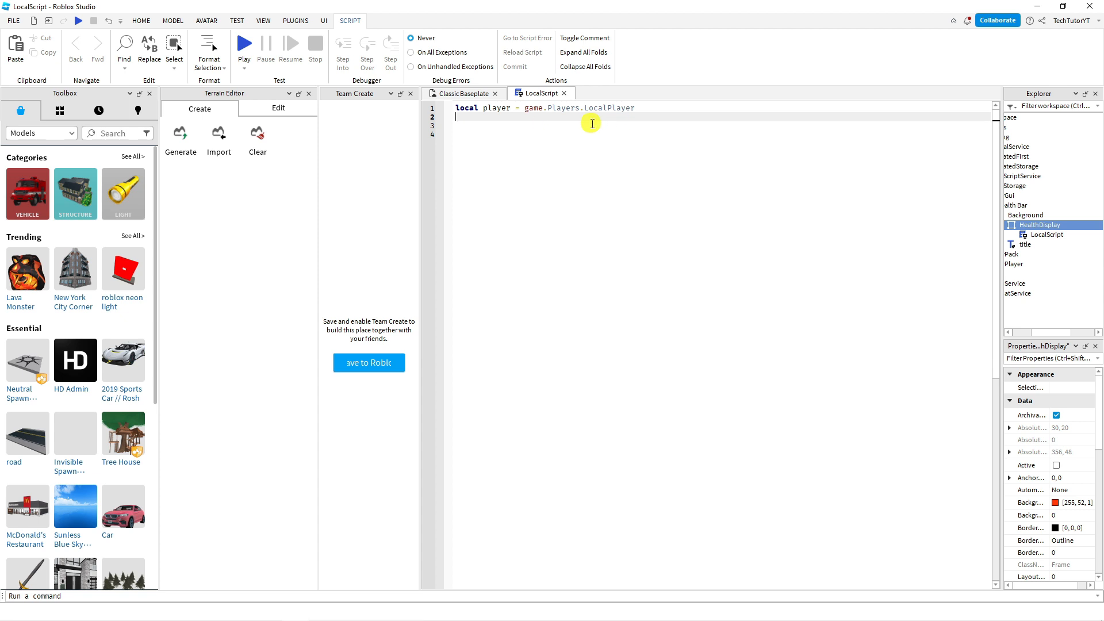
# - Add the second script line local character = player.Character or player.CharacterAdded:Wait()
pyautogui.write('local')
pyautogui.press('Escape')
pyautogui.write('character = player.Characte')
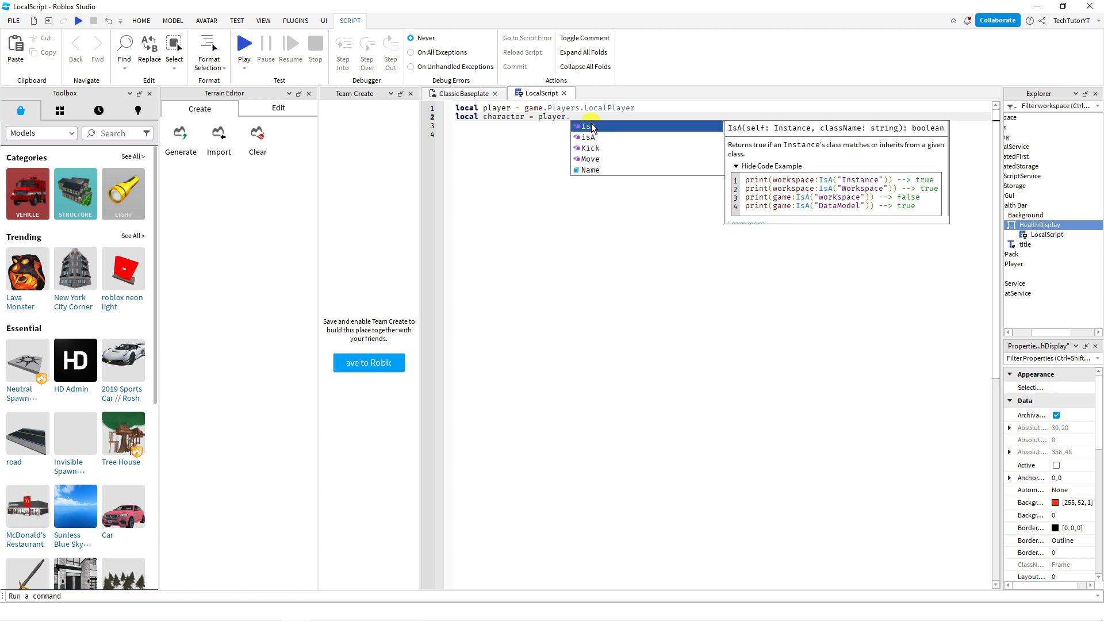
pyautogui.write('r or ')
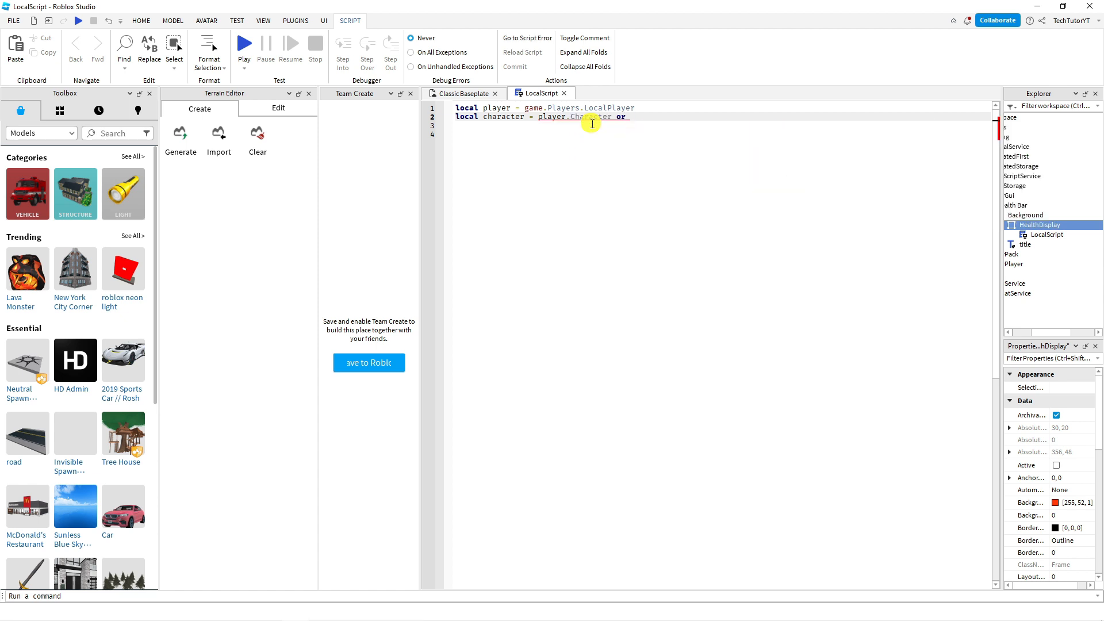
pyautogui.write('player.')
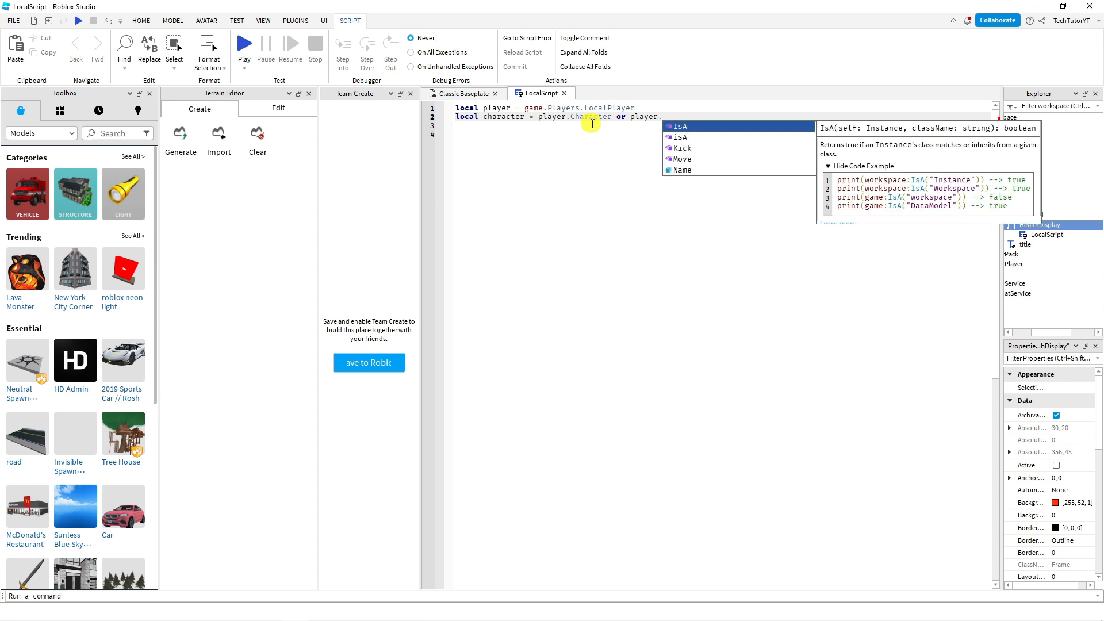
pyautogui.write('Character')
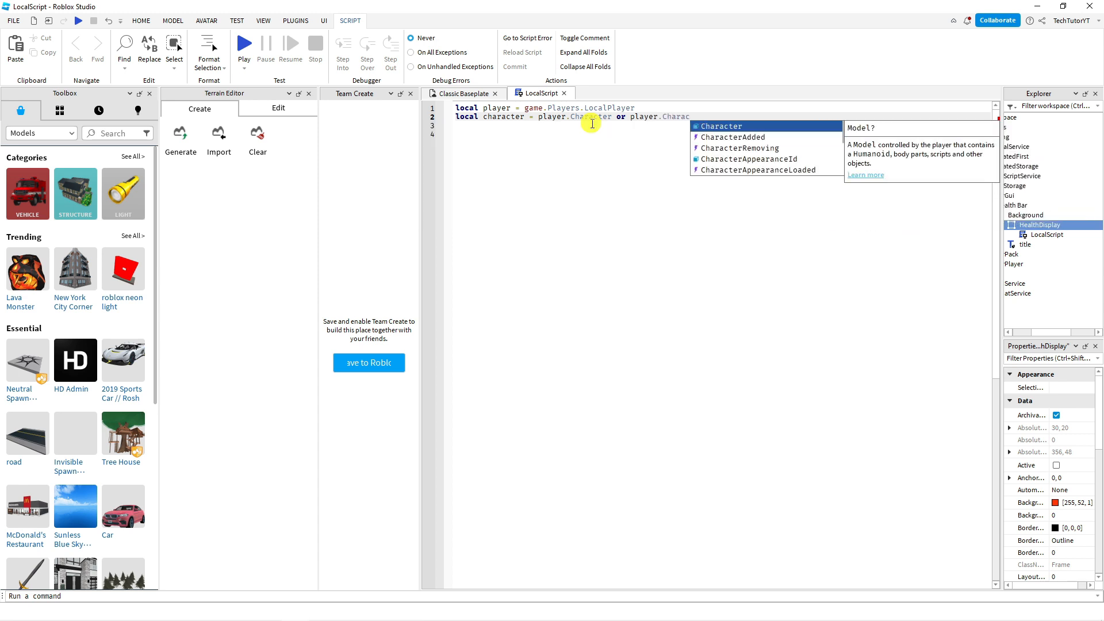
pyautogui.write('Added')
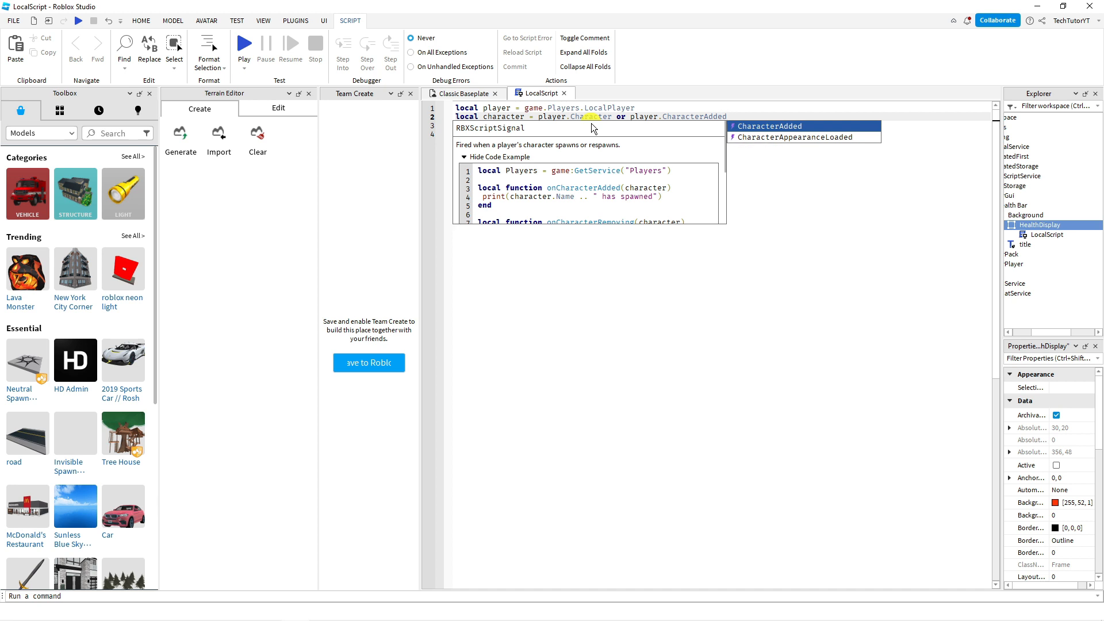
pyautogui.write(':')
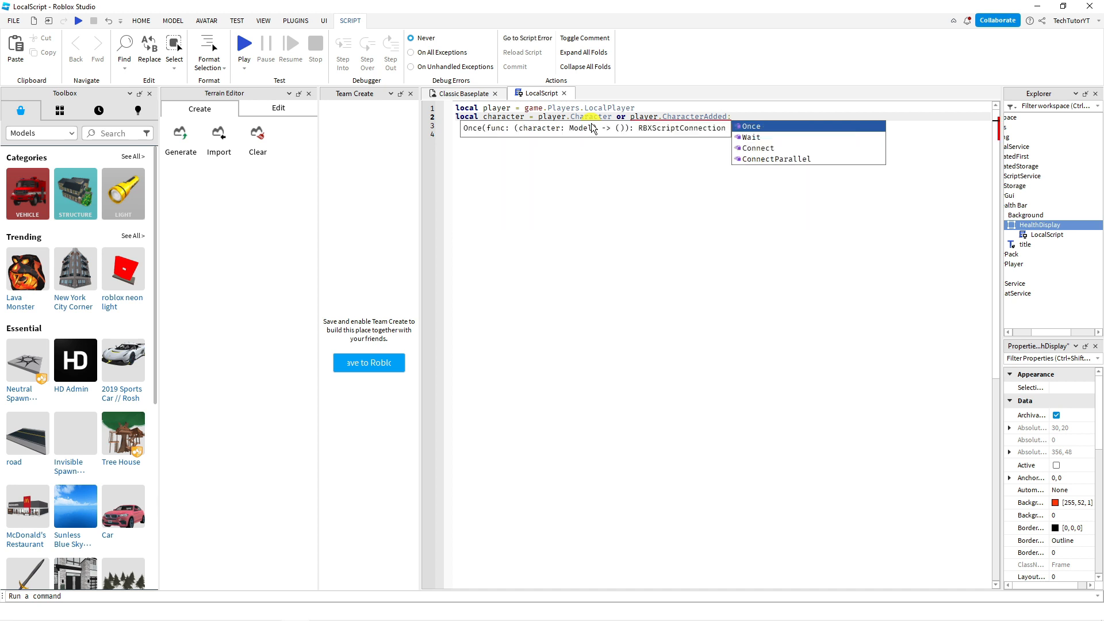
pyautogui.write('Wa')
pyautogui.press('Tab')
pyautogui.write('(')
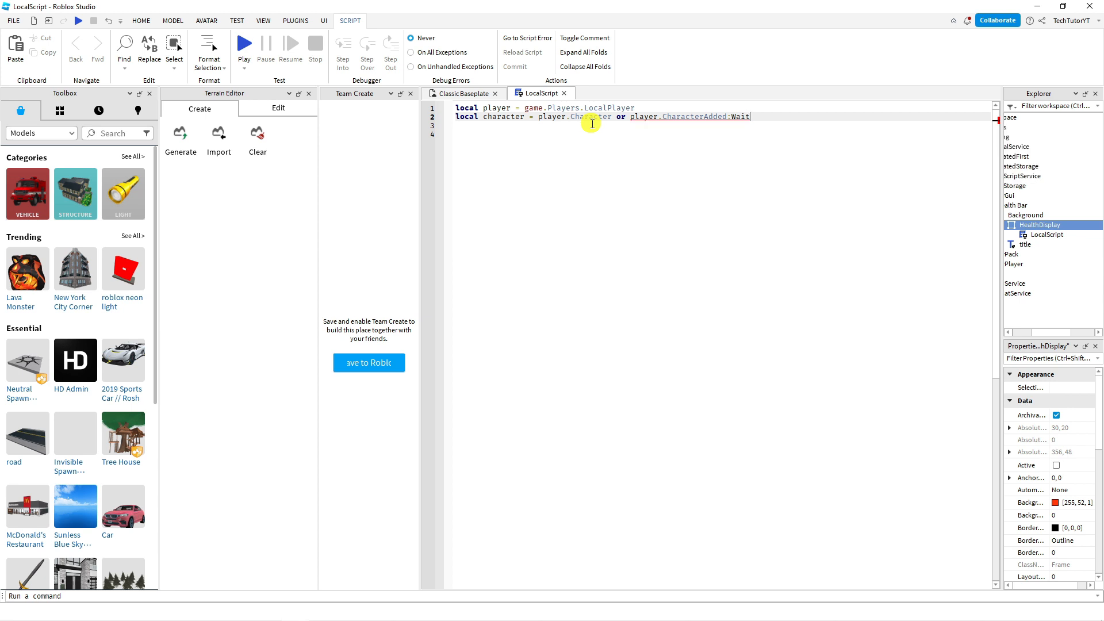
pyautogui.write(')')
pyautogui.press('Return')
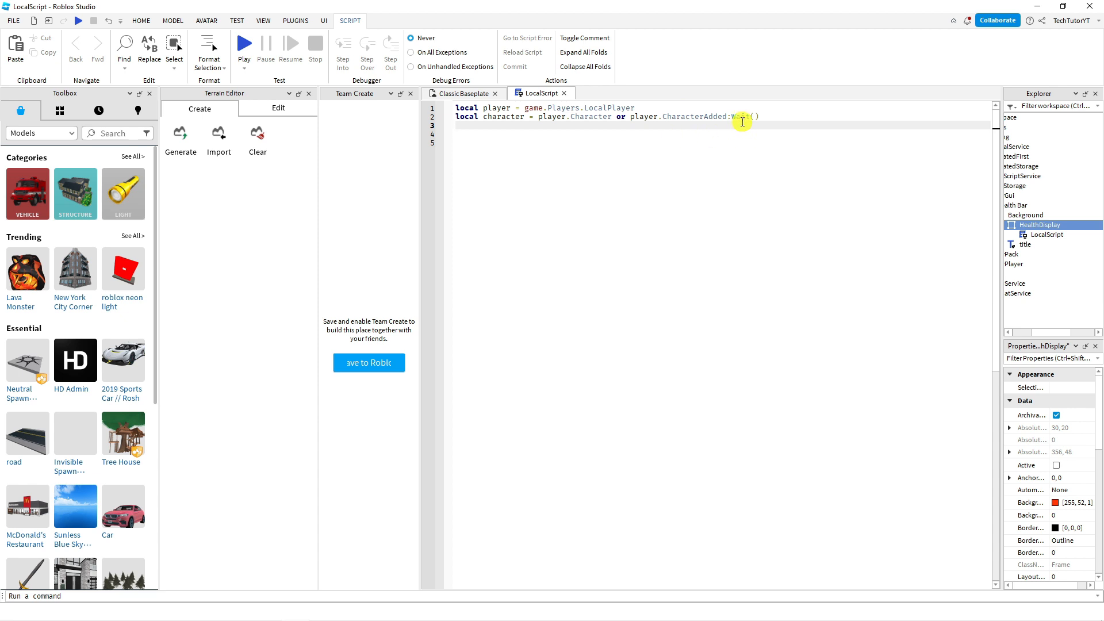
# - Add the third script line local humanoid = character:WaitForChild("Humanoid") and start a new line below it
pyautogui.write('local humanoid = character:WaitForChil')
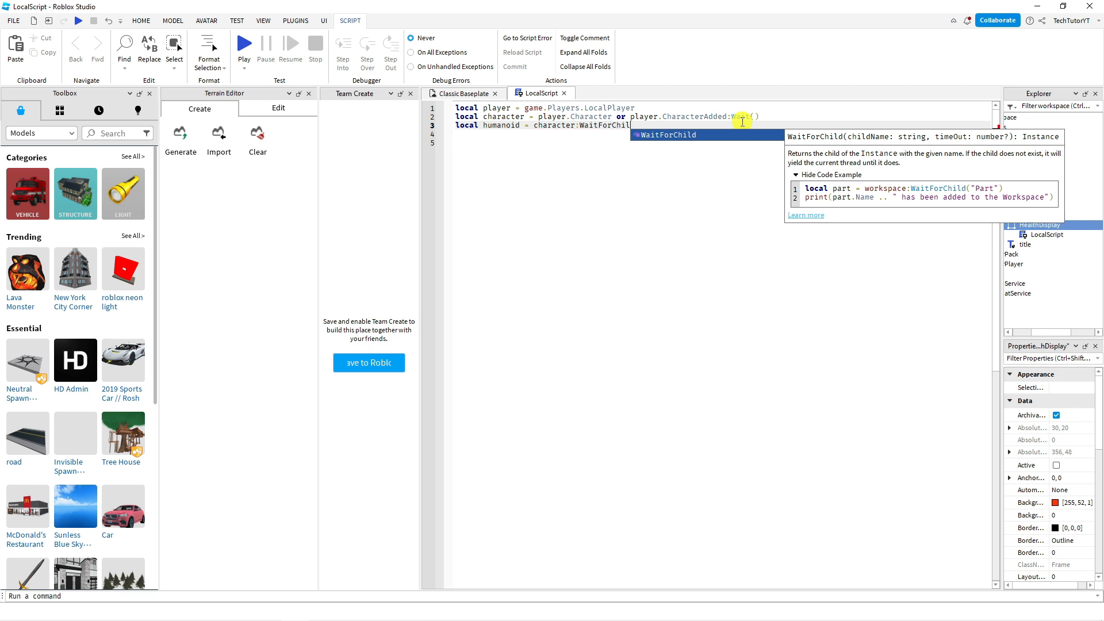
pyautogui.press('Tab')
pyautogui.write('(')
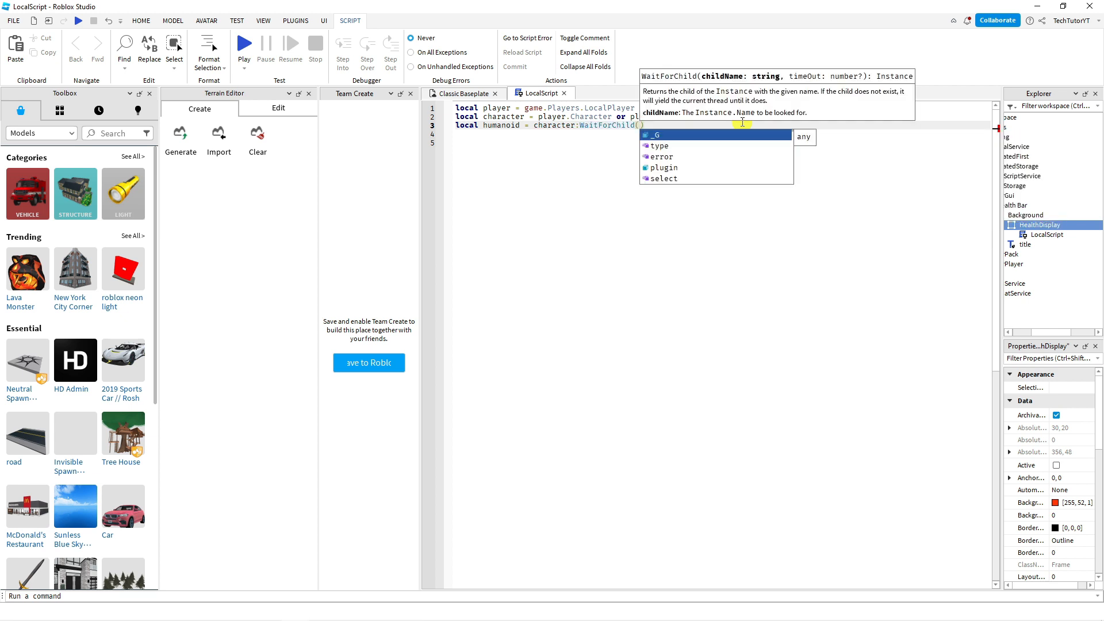
pyautogui.write('"')
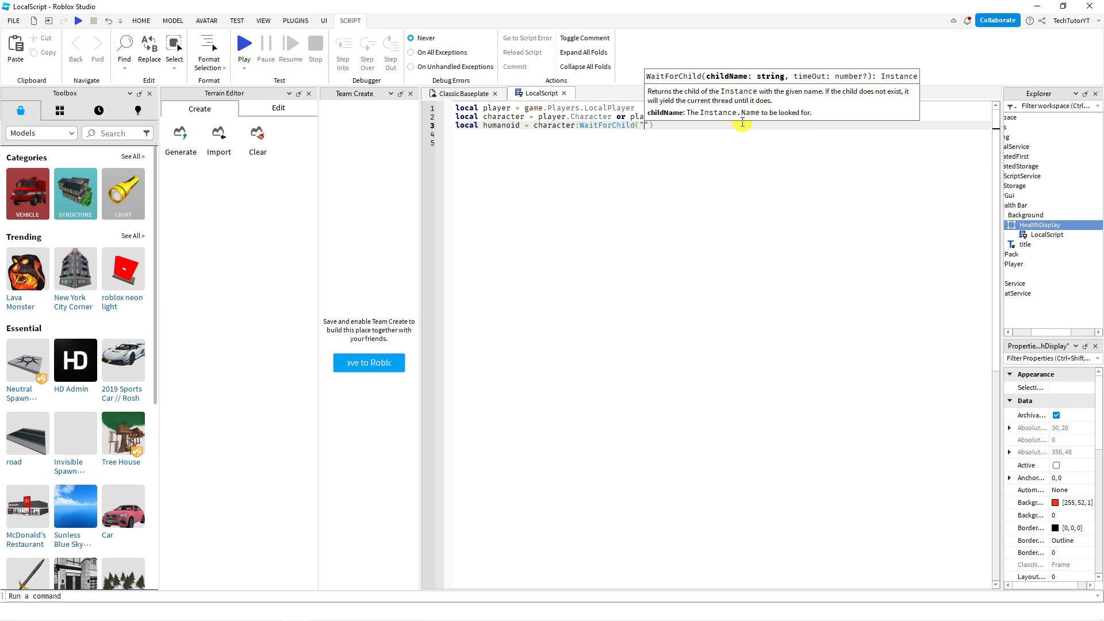
pyautogui.write('Humanoid')
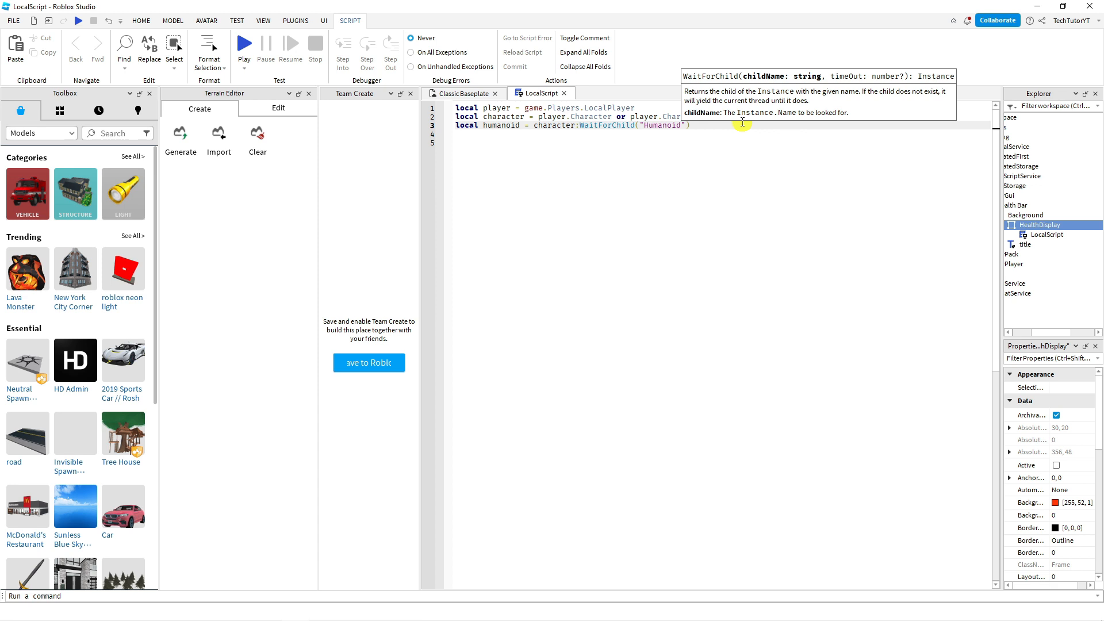
pyautogui.press('End')
pyautogui.press('Return')
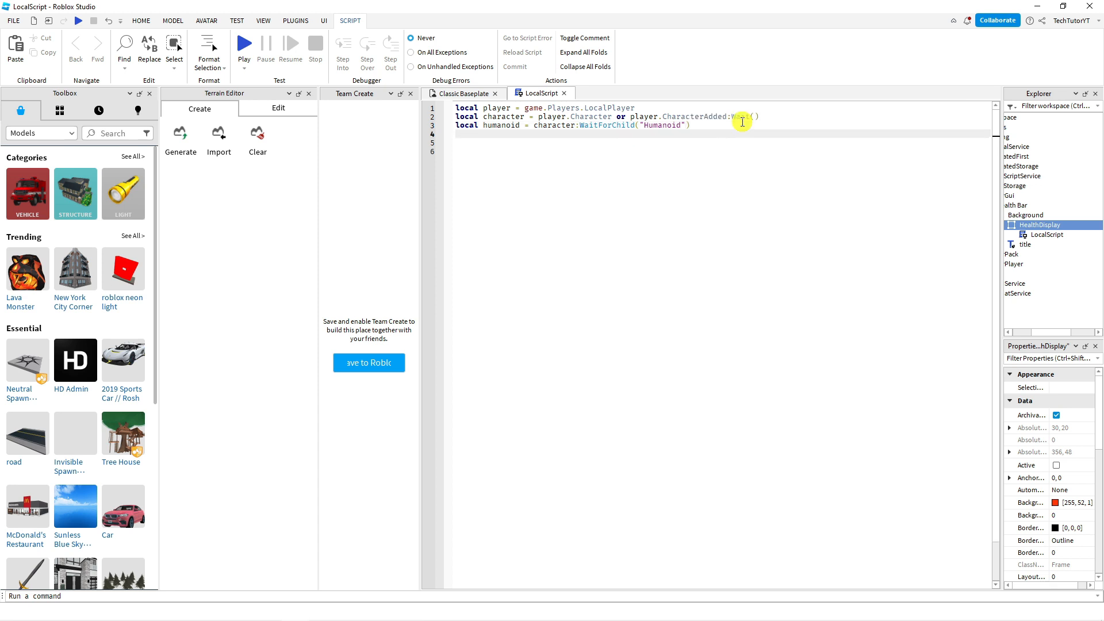
# - Below the variables, leave a blank line and add the handler block humanoid.Healthchanged:Connect(function(Damage) with its closing end)
pyautogui.press('Return')
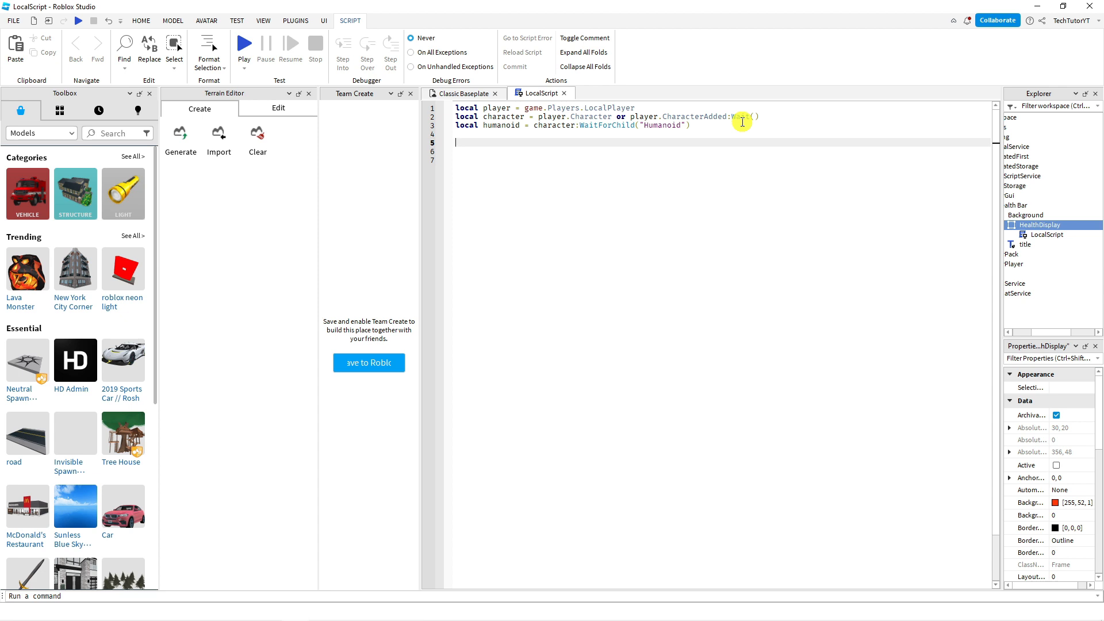
pyautogui.write('humano')
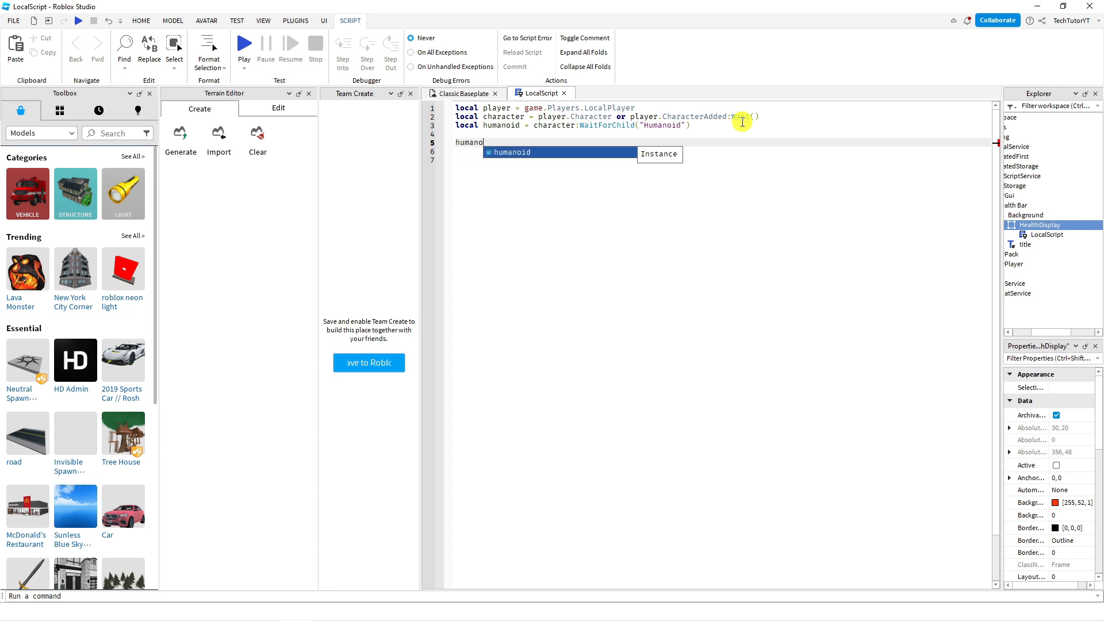
pyautogui.press('Tab')
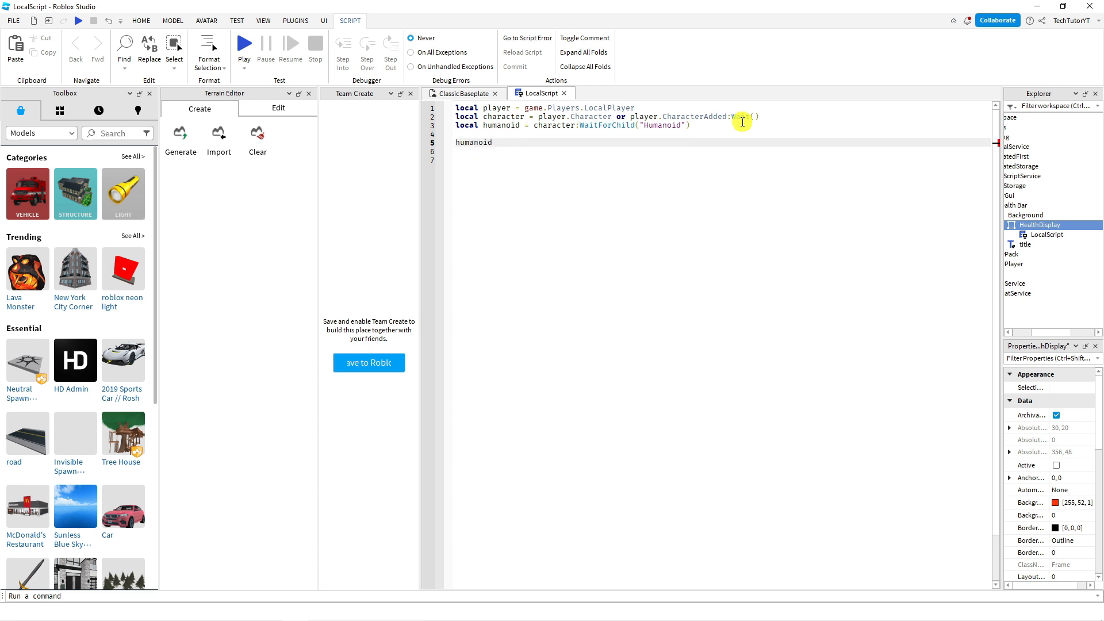
pyautogui.write('.Healthchanged:Connect')
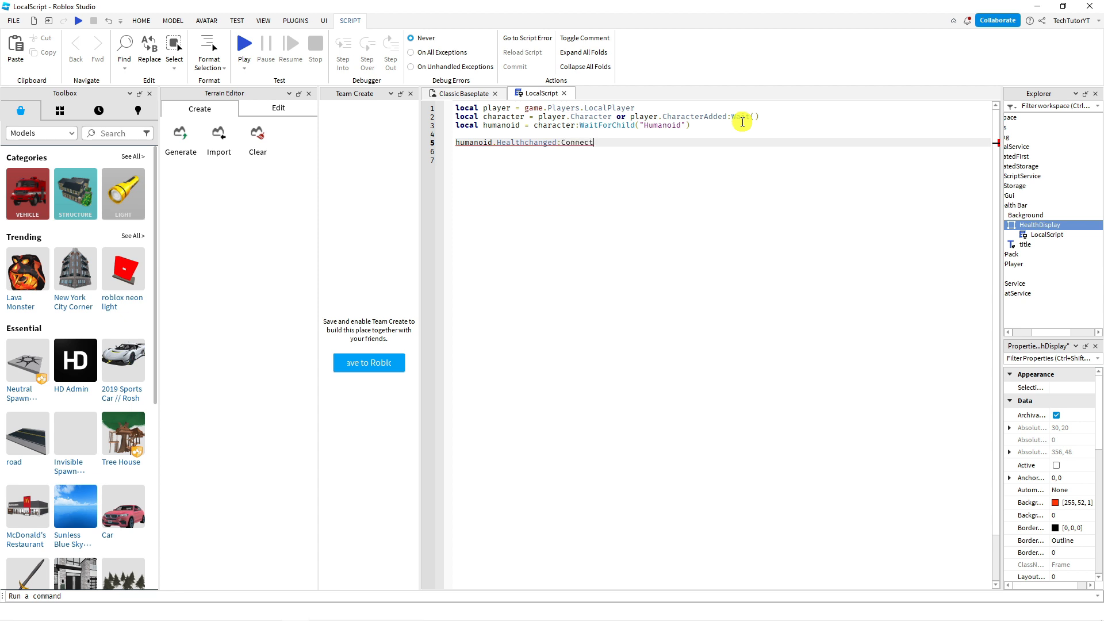
pyautogui.write('(f')
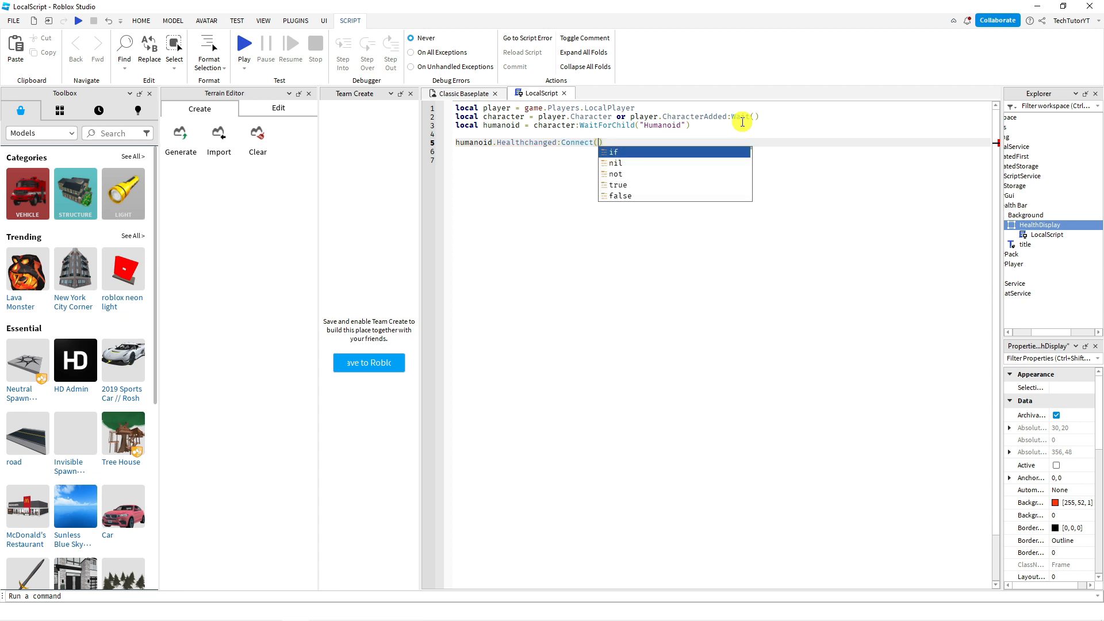
pyautogui.write('unction')
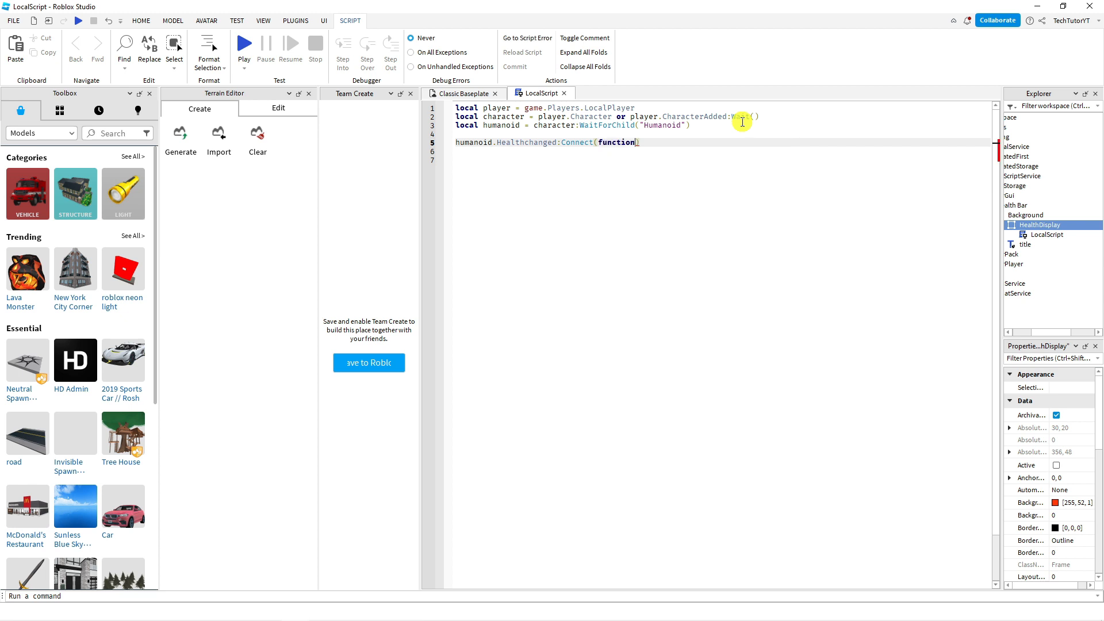
pyautogui.write('(Damage')
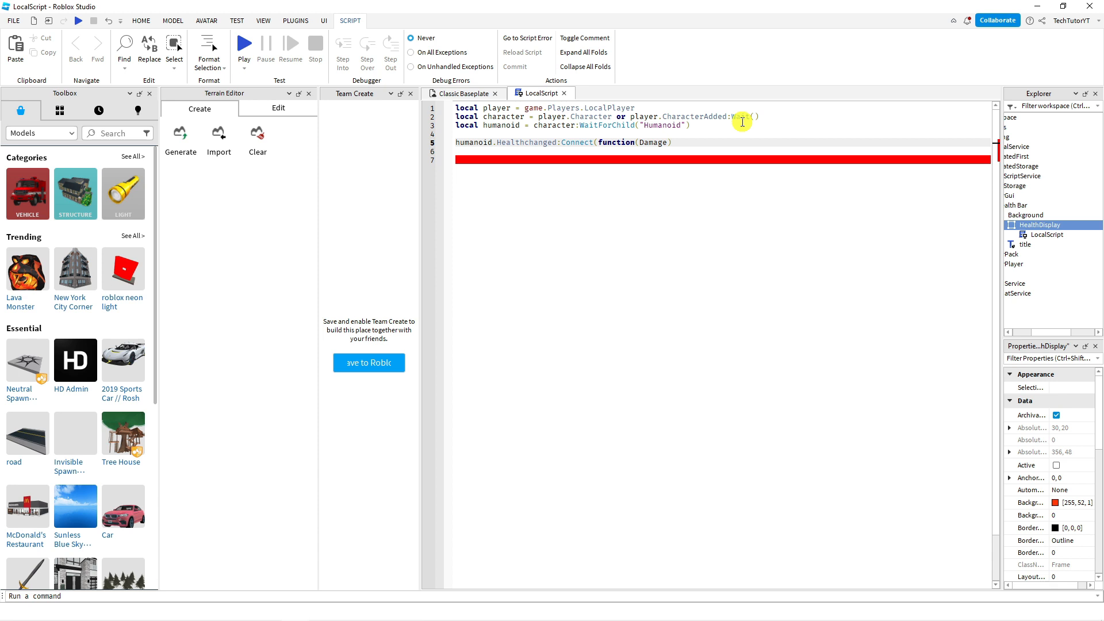
pyautogui.press('Return')
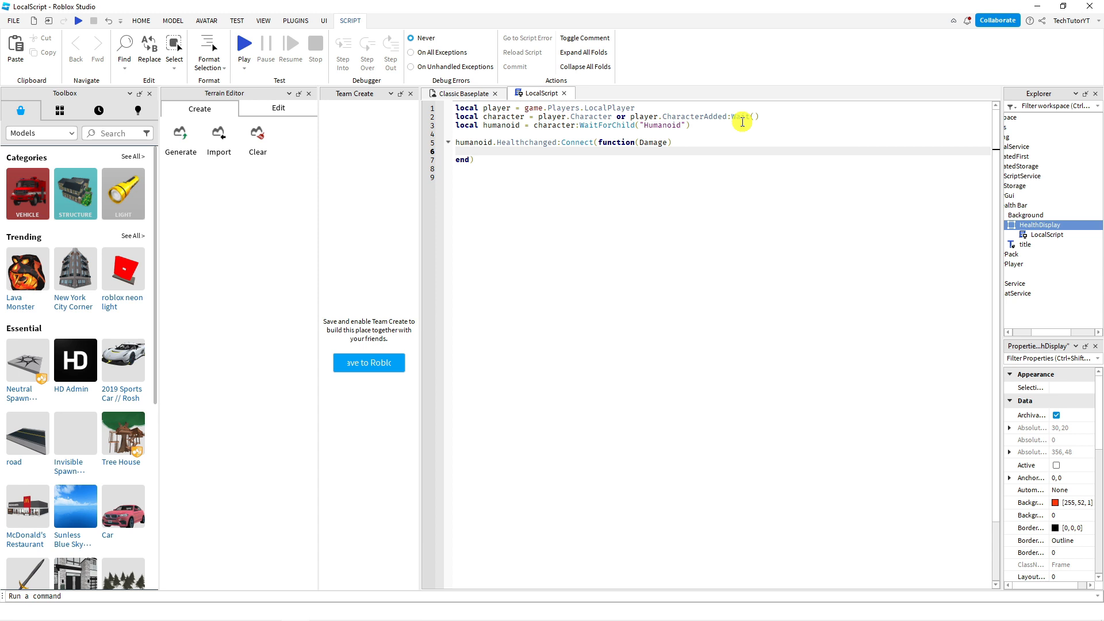
# - Inside the handler function, begin the size assignment script.Parent.Size = UDim2.new
pyautogui.write('s')
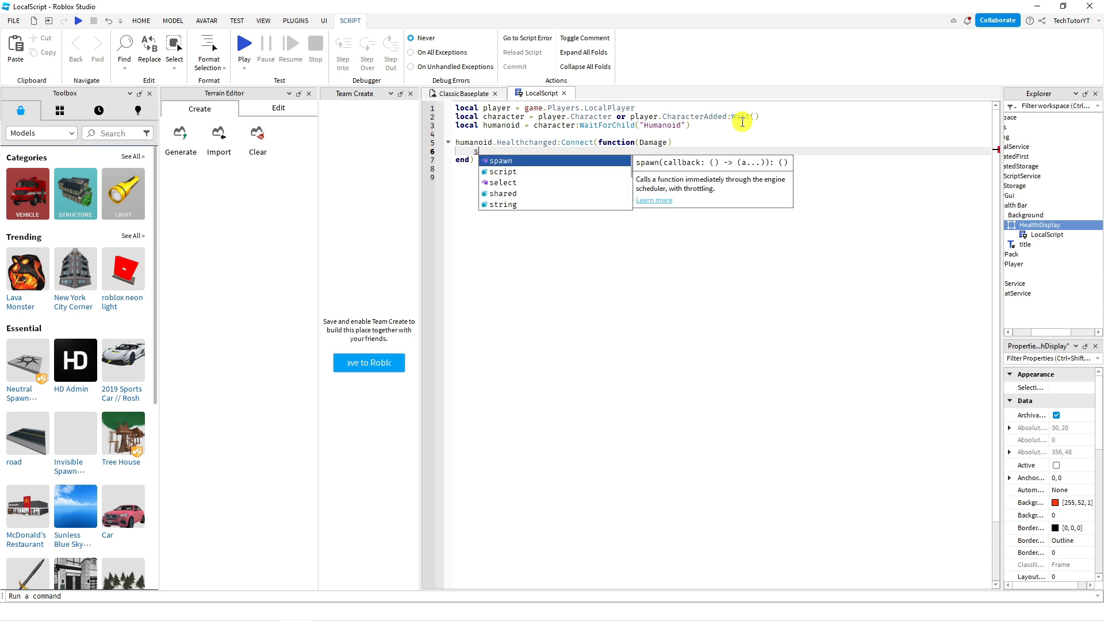
pyautogui.write('cript.Parent.Size')
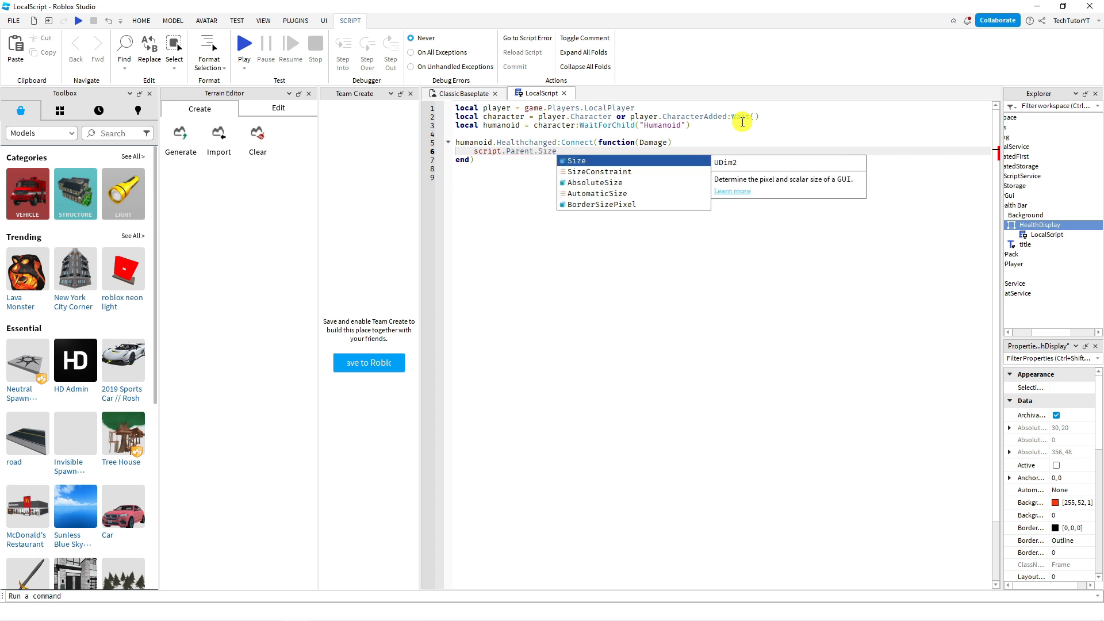
pyautogui.write(' = Udim')
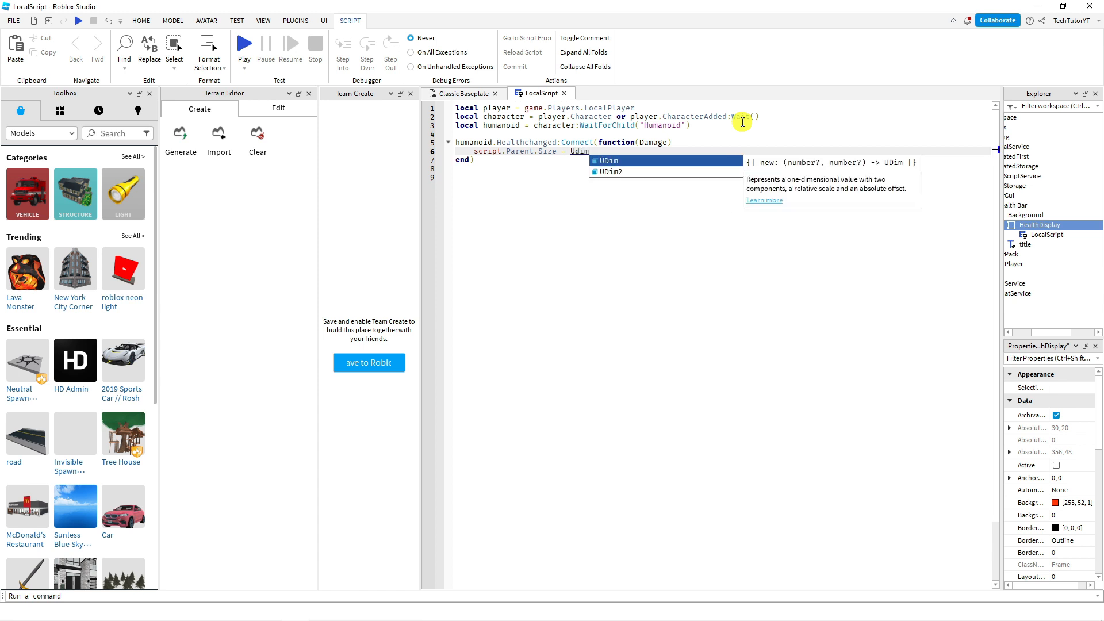
pyautogui.click(678, 172)
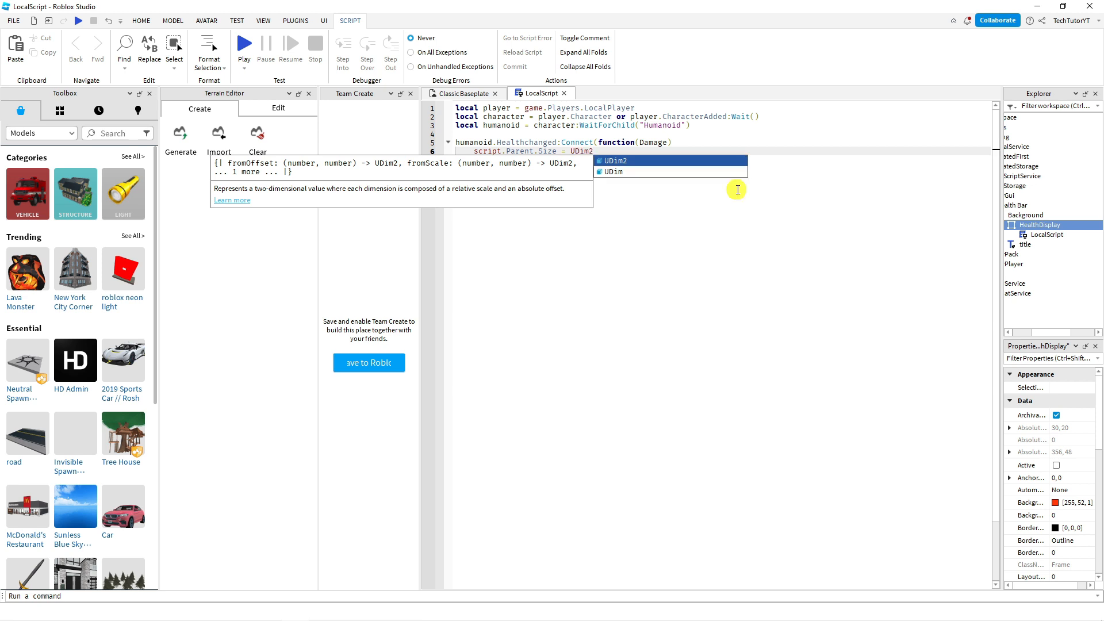
pyautogui.press('Tab')
pyautogui.write('.ne')
pyautogui.press('Tab')
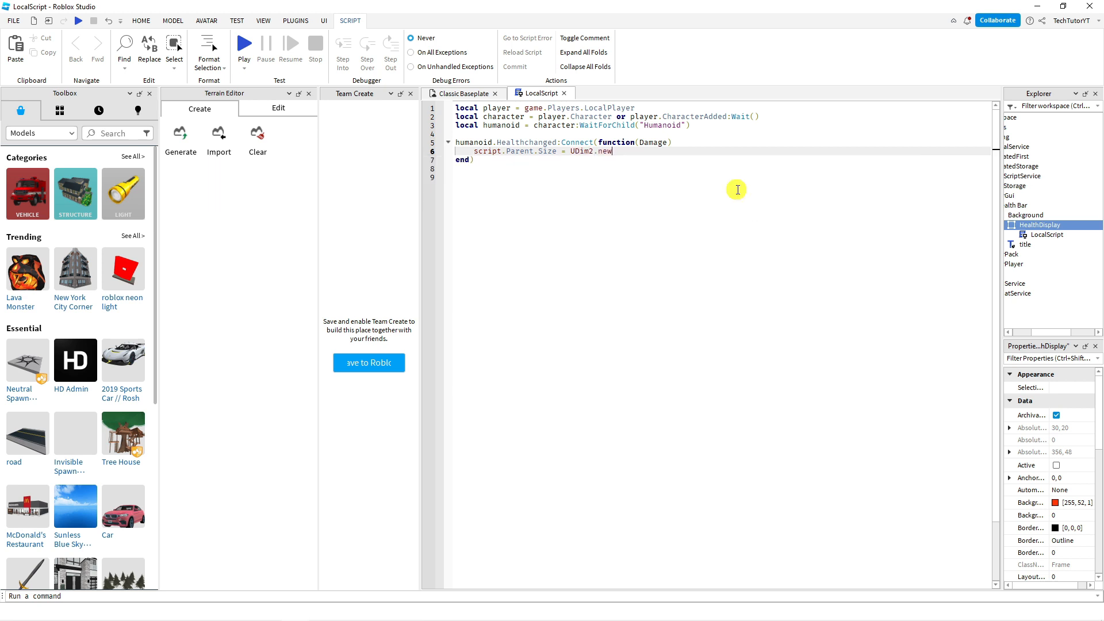
# - Complete the UDim2.new call with the arguments (Damage / humanoid.MaxHealth, 0, 1, 0) and close the script
pyautogui.write('(Damage')
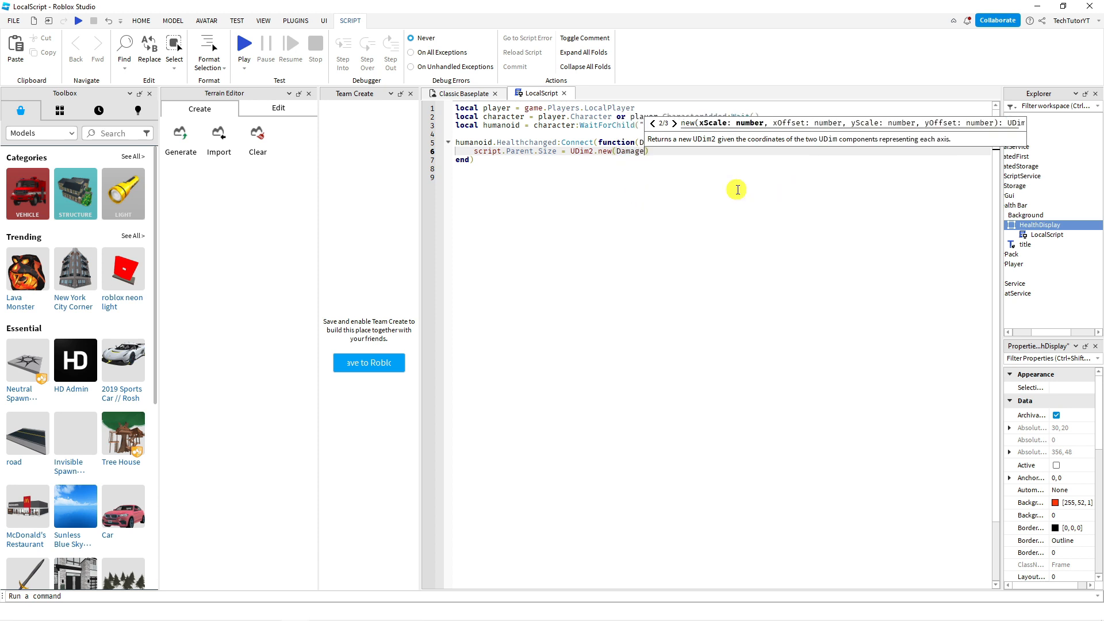
pyautogui.write(',/ hu')
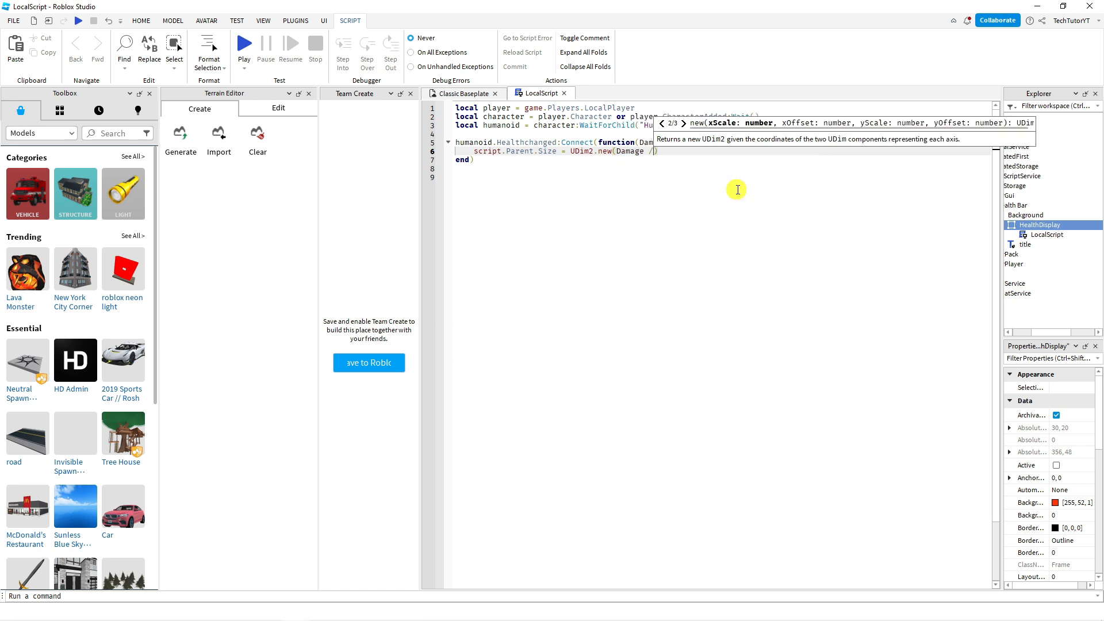
pyautogui.write('manoi9d')
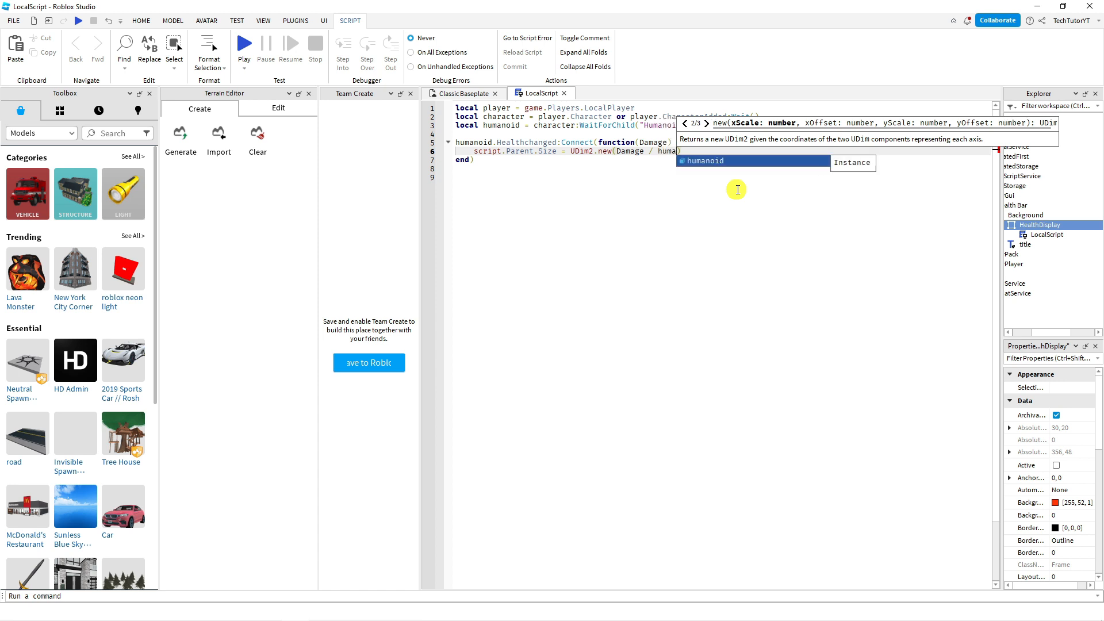
pyautogui.press('BackSpace')
pyautogui.press('BackSpace')
pyautogui.write('d')
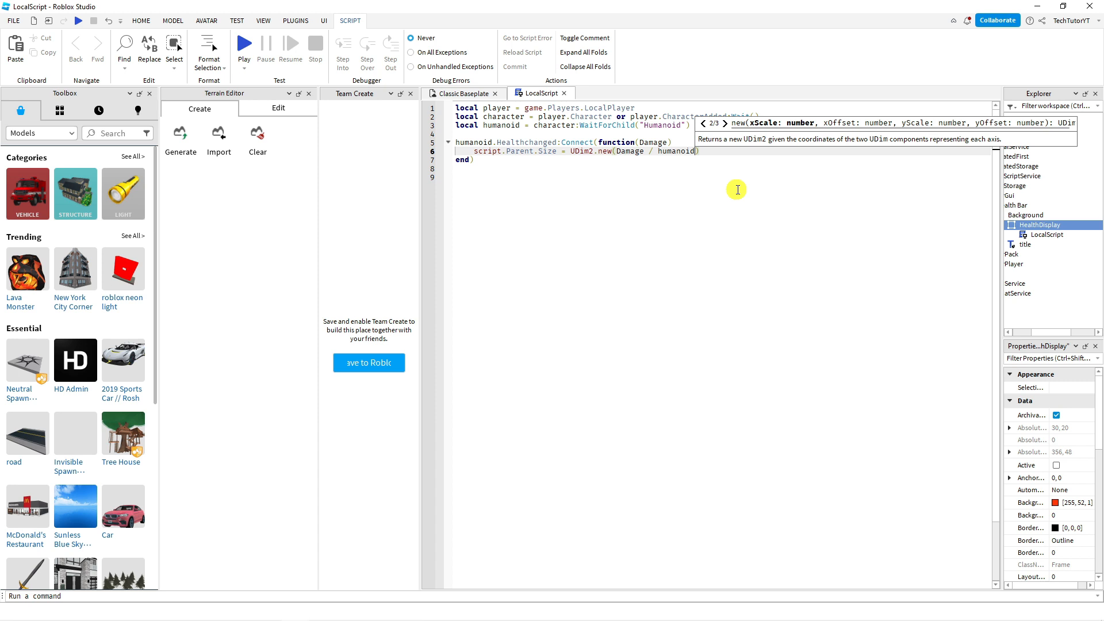
pyautogui.write('.Max')
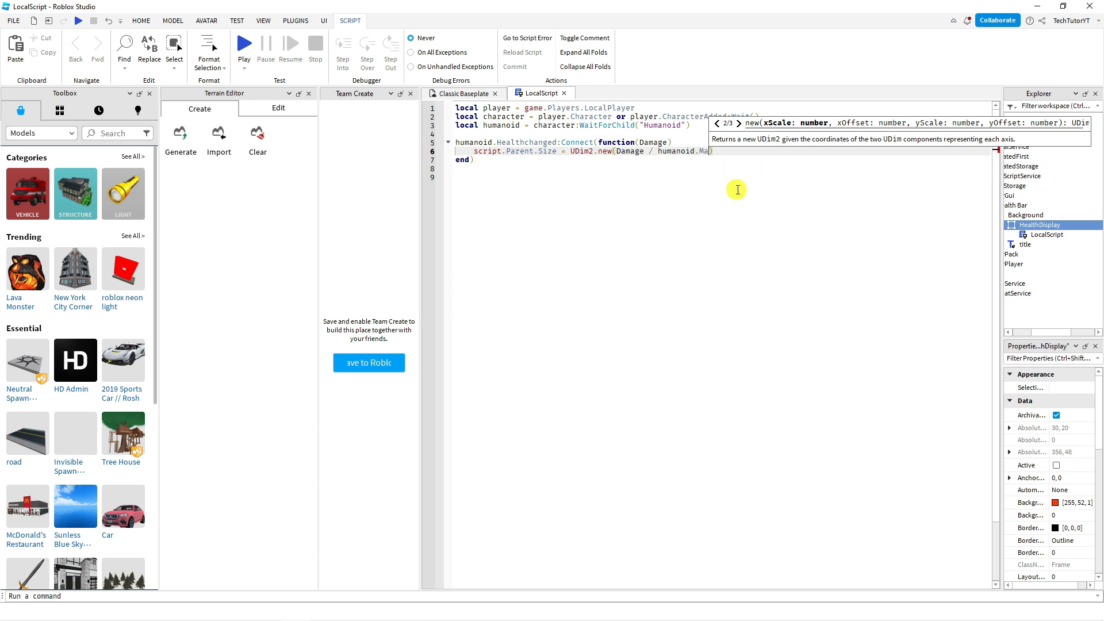
pyautogui.write('Health')
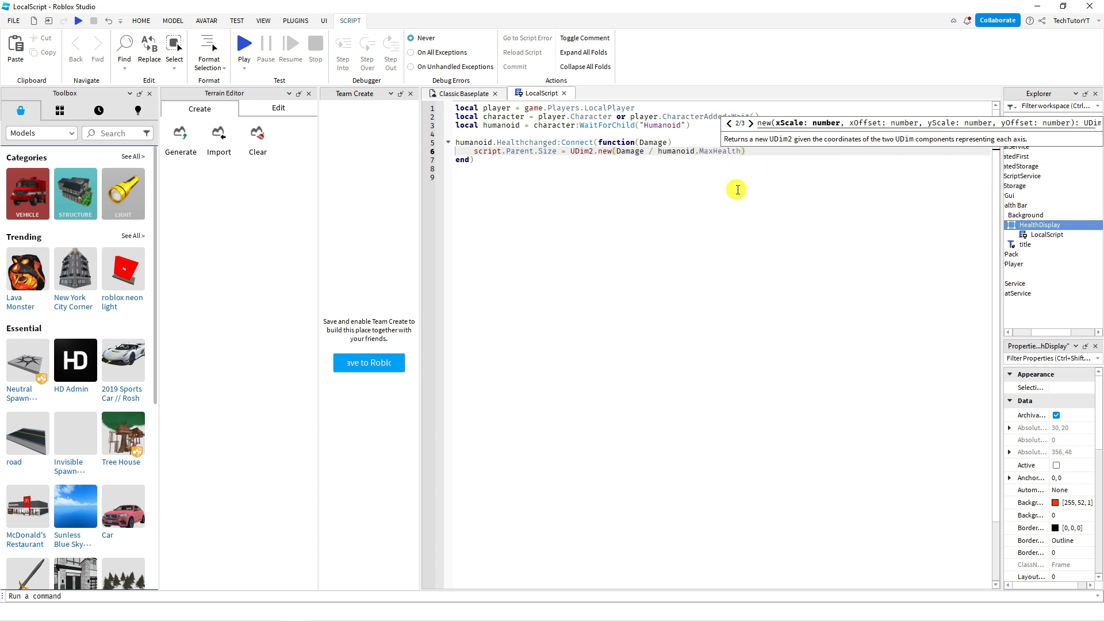
pyautogui.write(', 0')
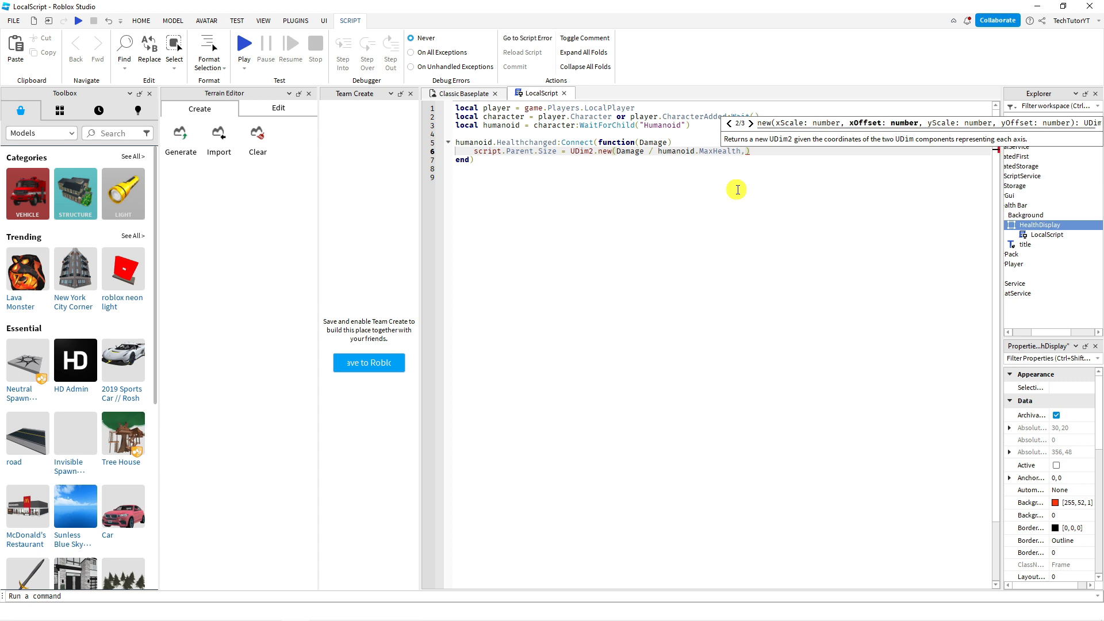
pyautogui.write(', 1')
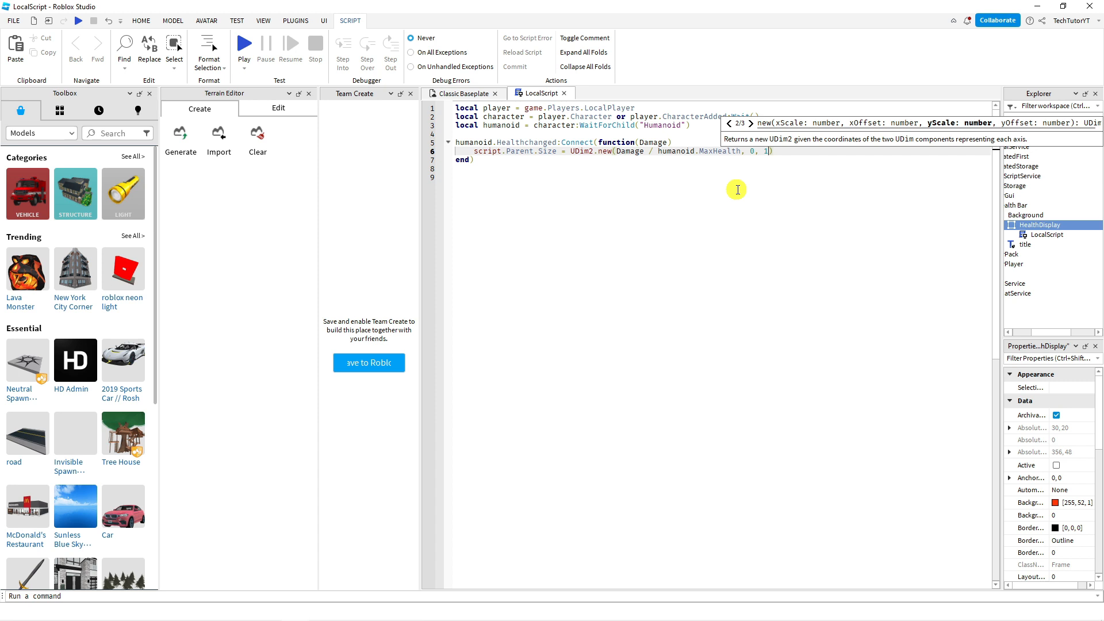
pyautogui.write(', 0)')
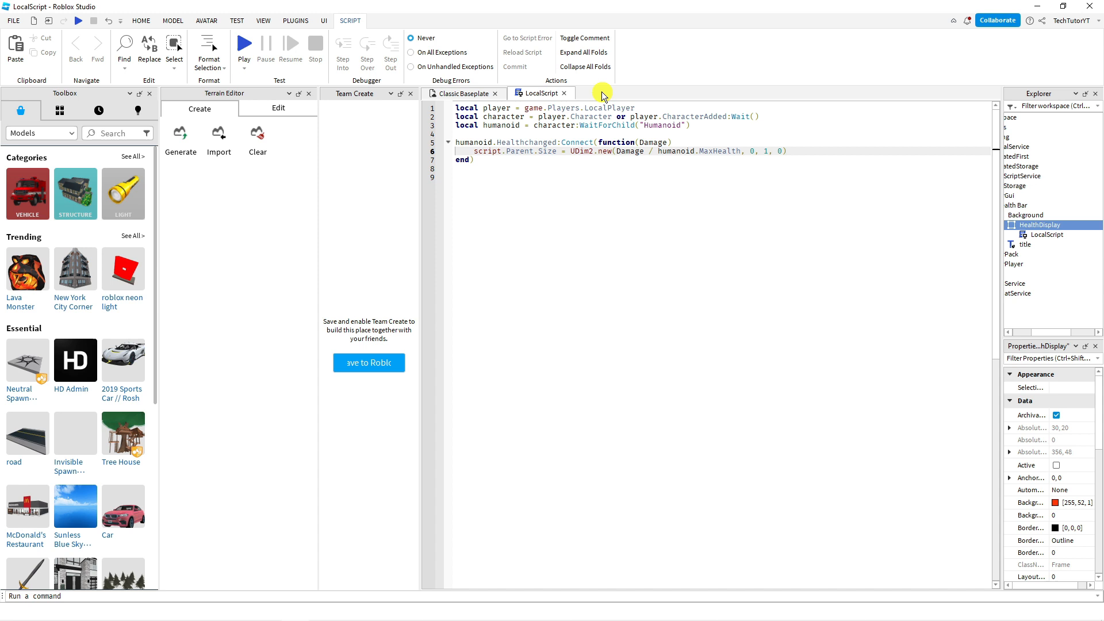
pyautogui.click(564, 93)
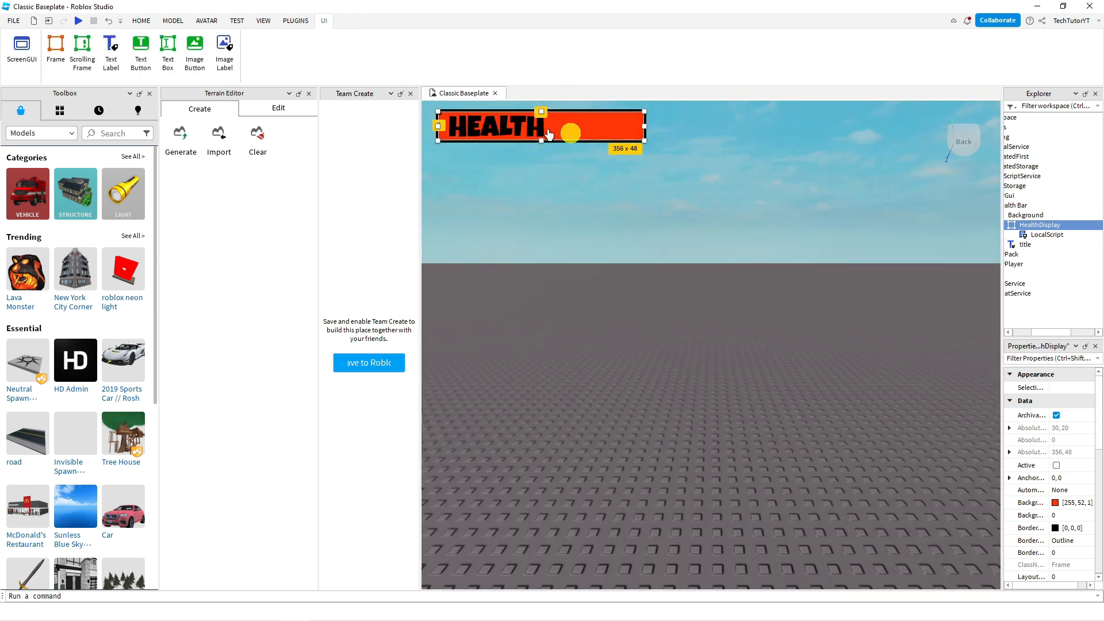